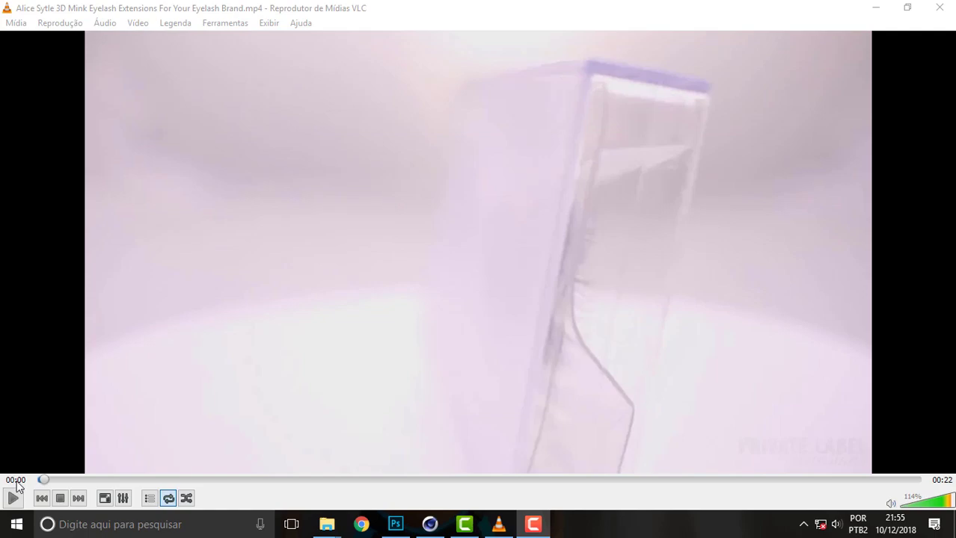
Play the mink eyelash reference clip in VLC, then close the player.
click(12, 497)
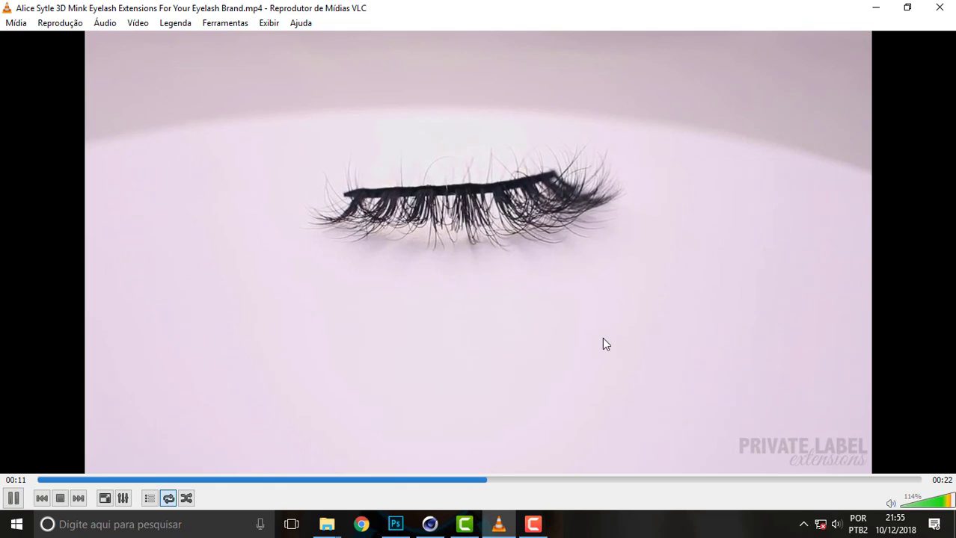
click(942, 9)
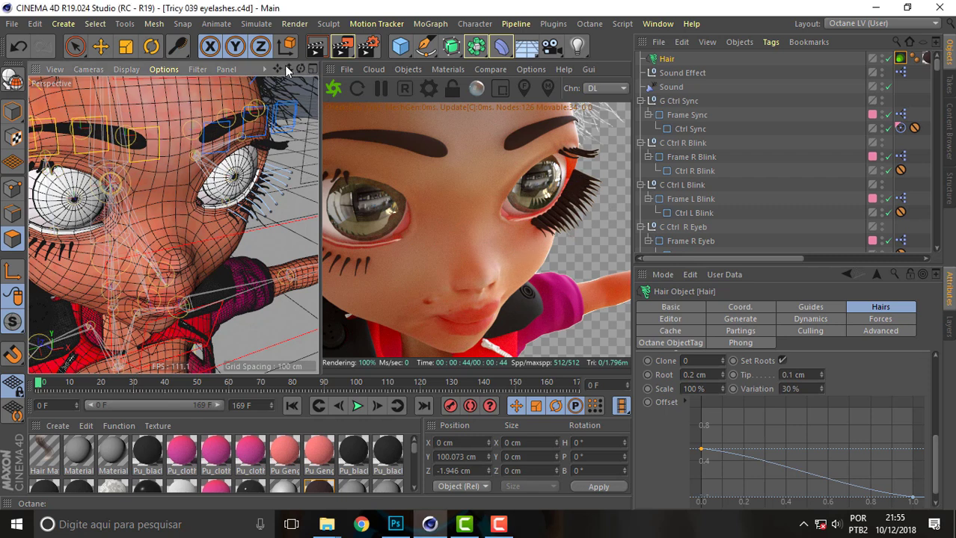
mouse_move(300, 68)
mouse_down()
mouse_move(254, 71)
mouse_move(254, 56)
mouse_up()
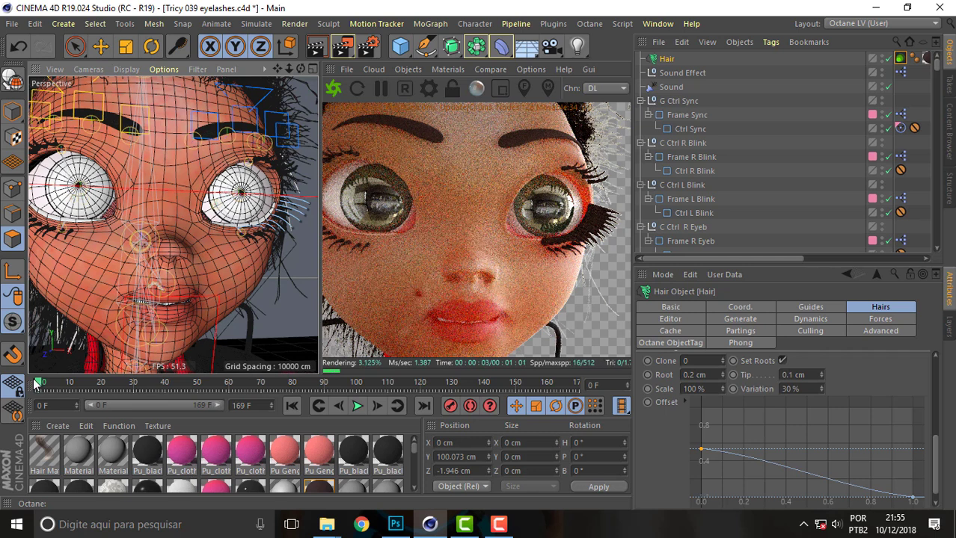
drag(42, 386, 299, 383)
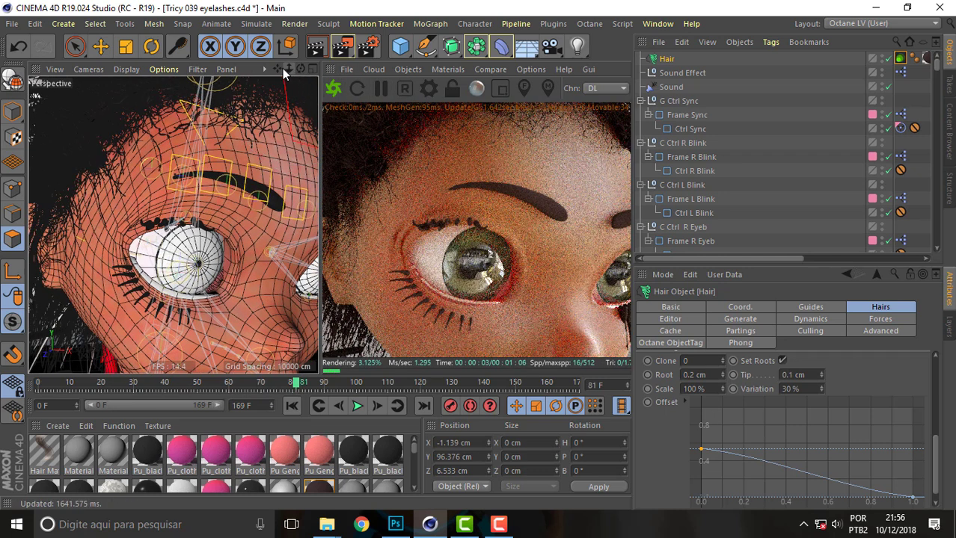
mouse_move(278, 69)
mouse_down()
mouse_move(173, 225)
mouse_move(306, 116)
mouse_up()
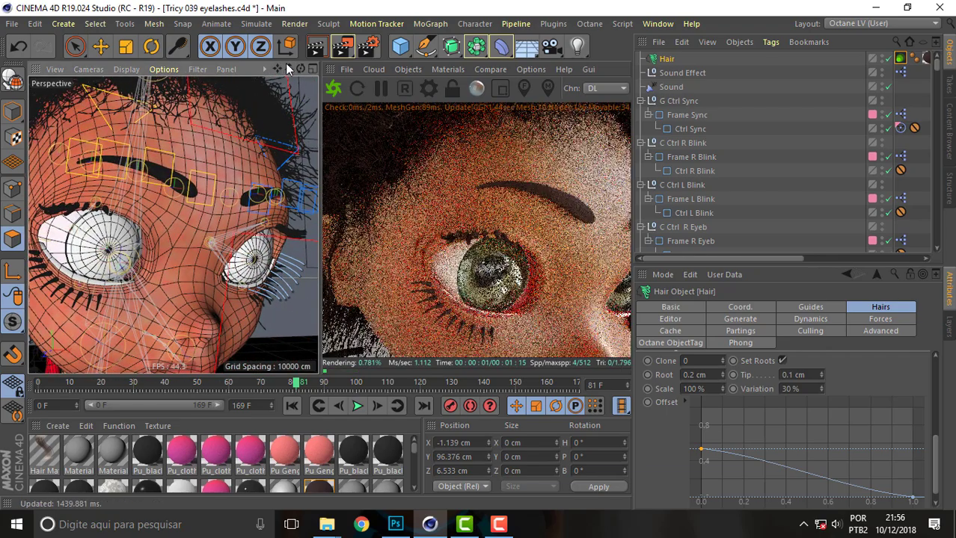
drag(287, 65, 606, 339)
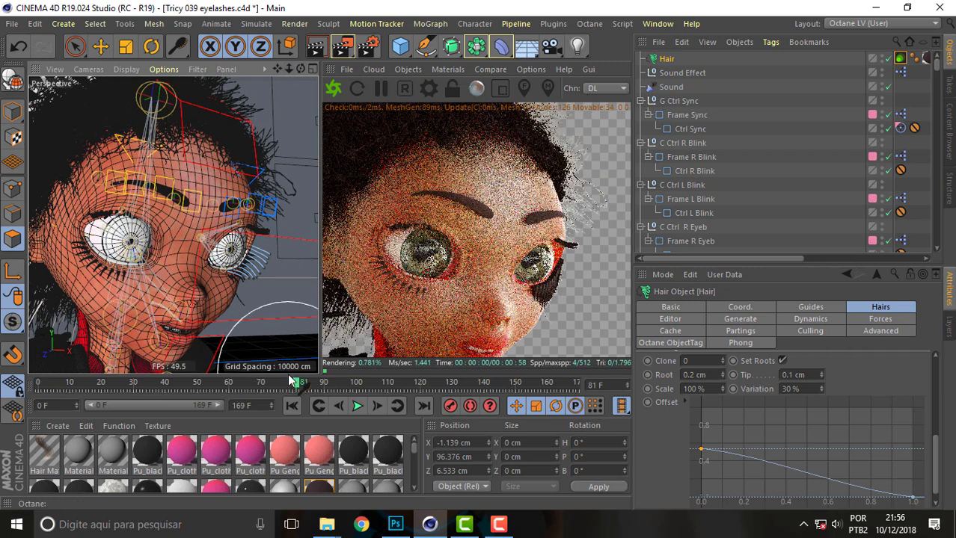
click(50, 384)
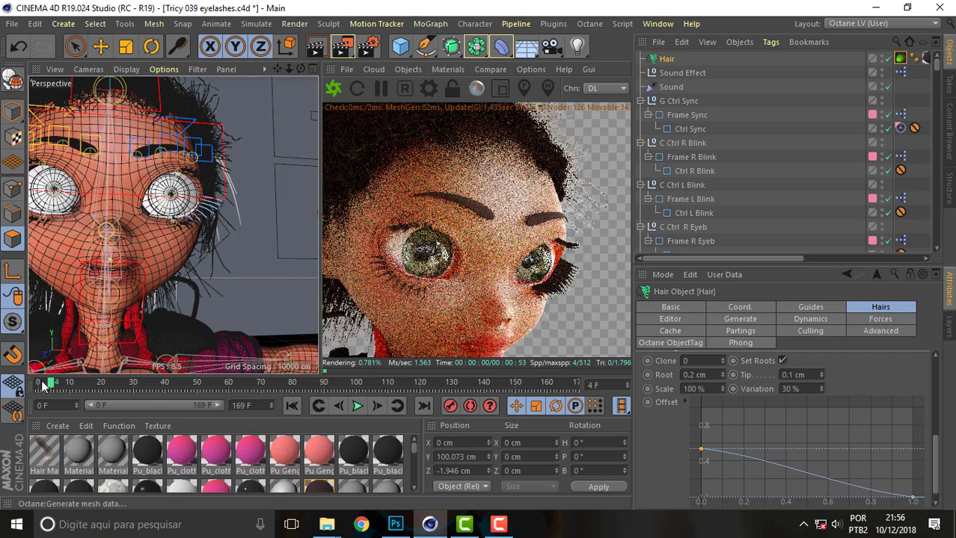
click(41, 383)
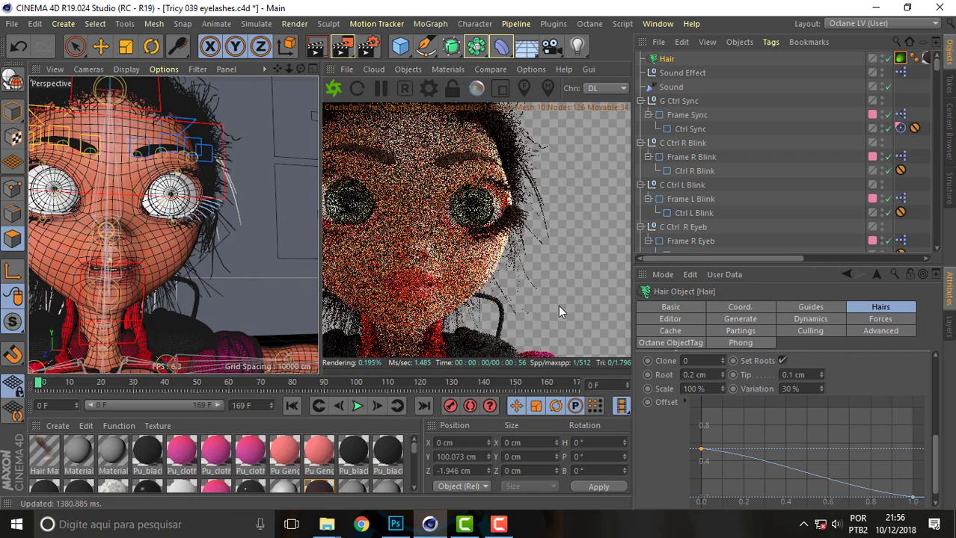
click(256, 23)
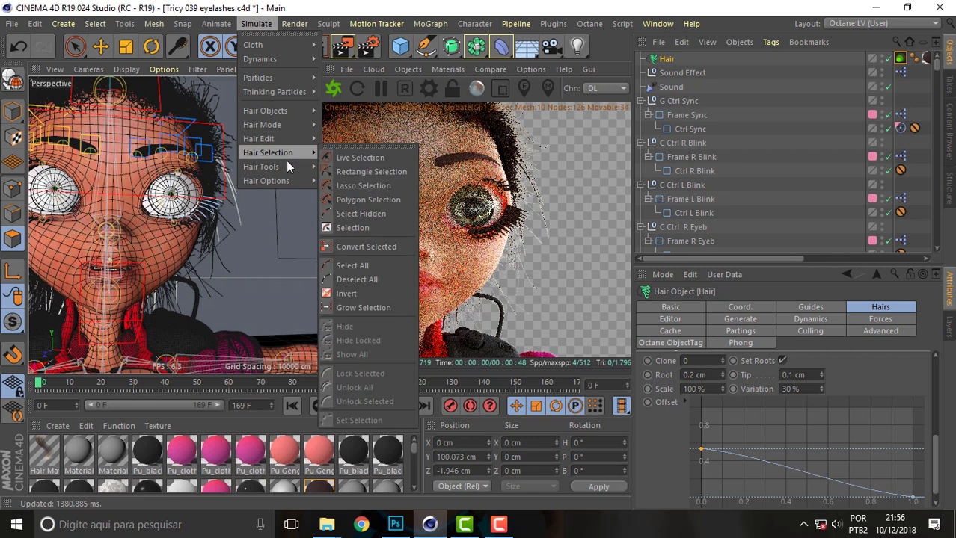
mouse_move(552, 23)
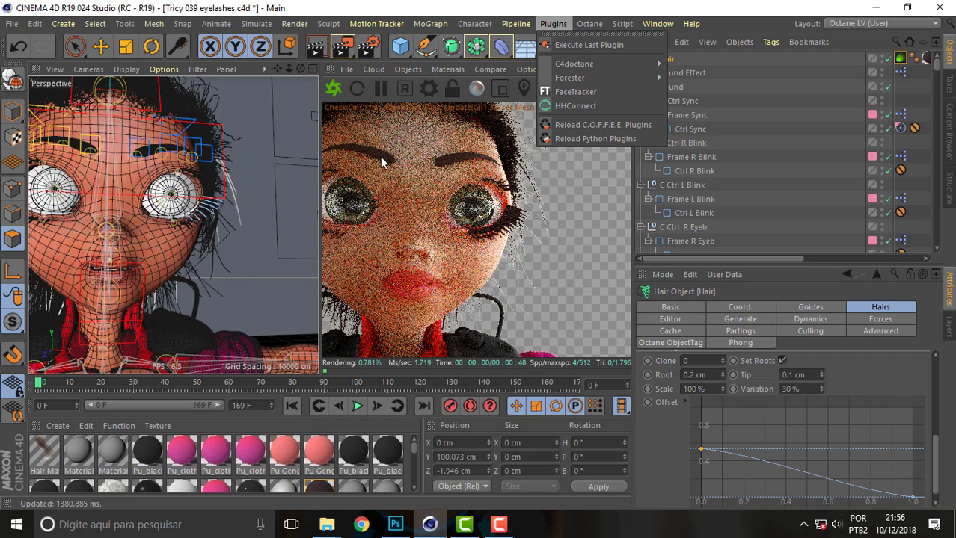
click(605, 195)
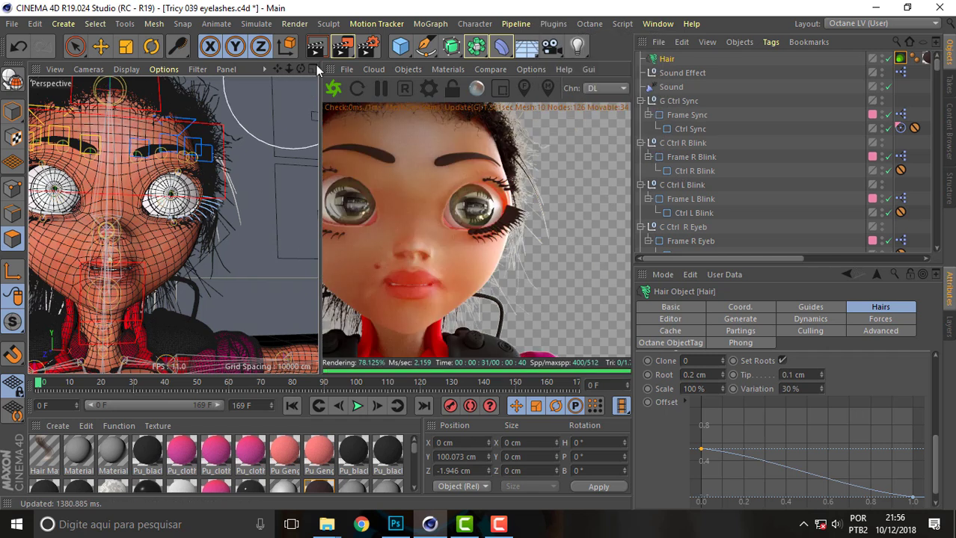
mouse_move(301, 68)
mouse_down()
mouse_move(276, 82)
mouse_move(386, 220)
mouse_up()
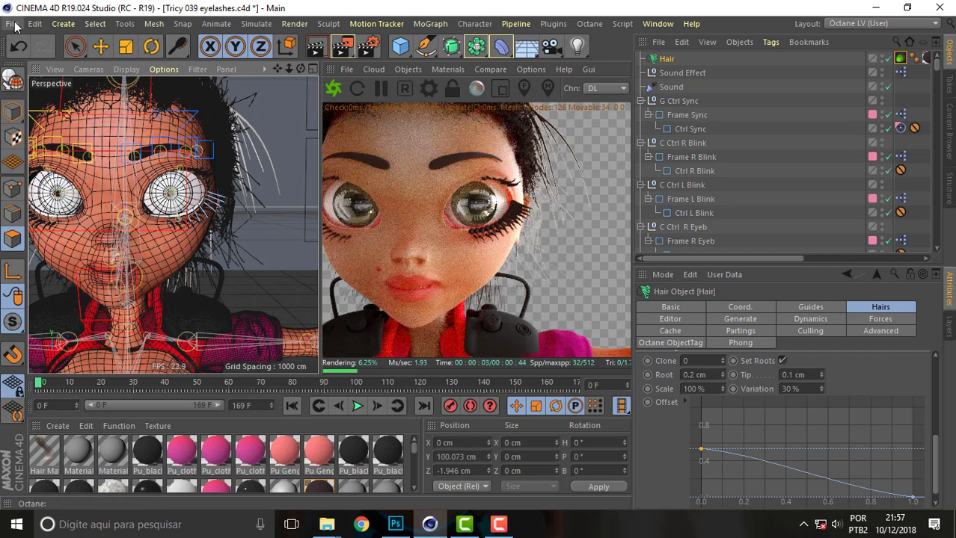
Switch to the Standard layout and open the recent scene Tricy 038 plicas.c4d.
click(887, 25)
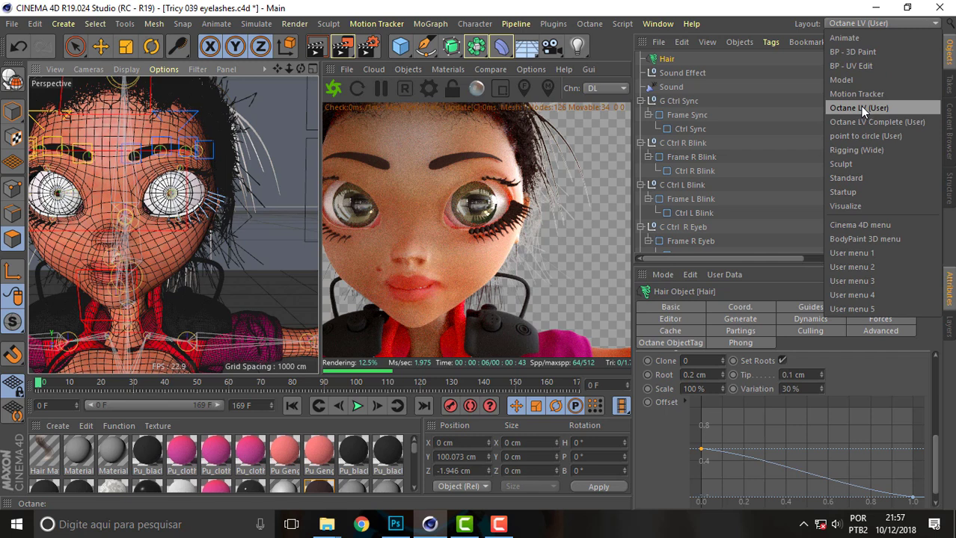
click(854, 177)
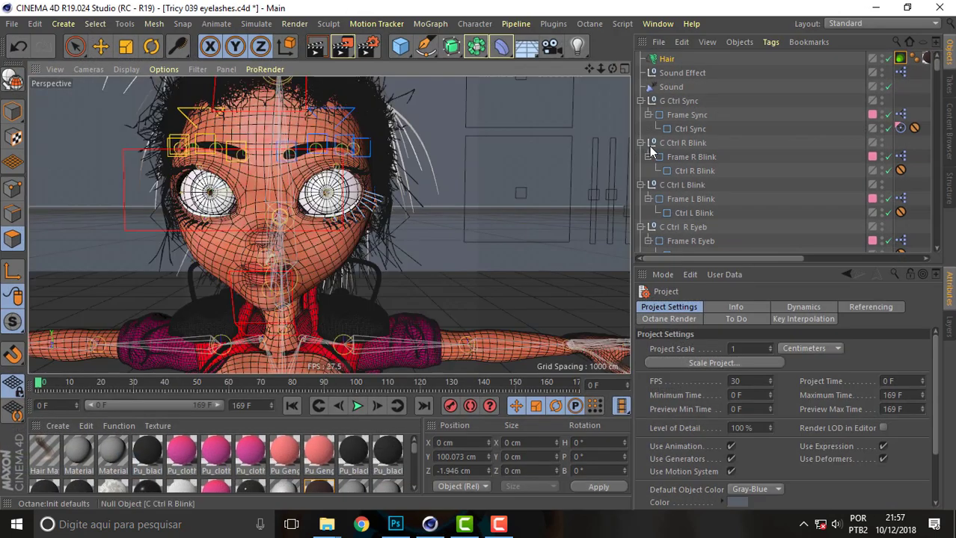
click(12, 24)
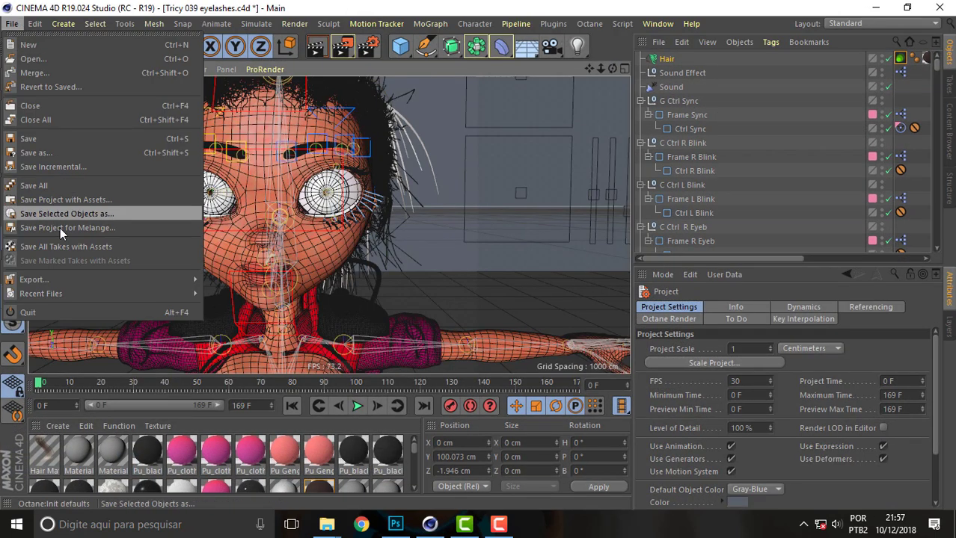
mouse_move(41, 293)
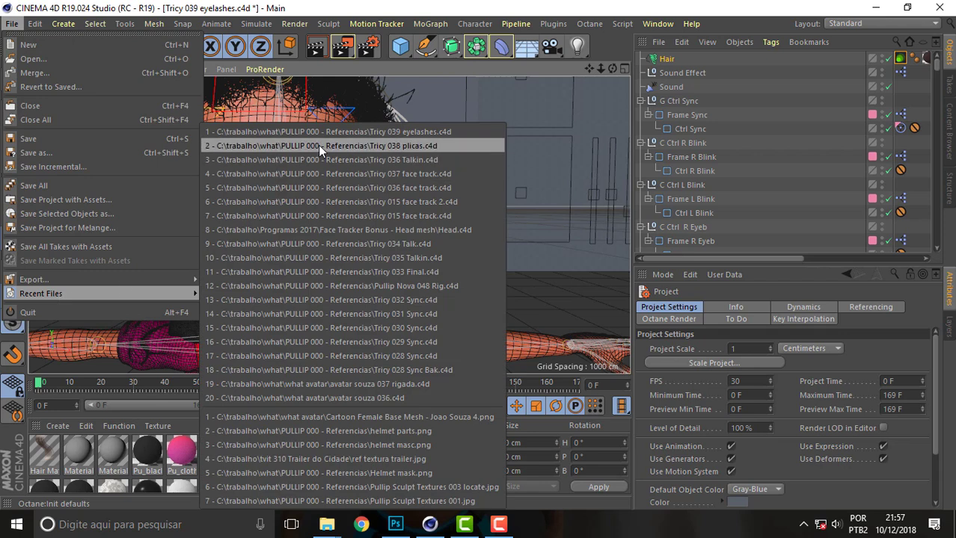
click(318, 145)
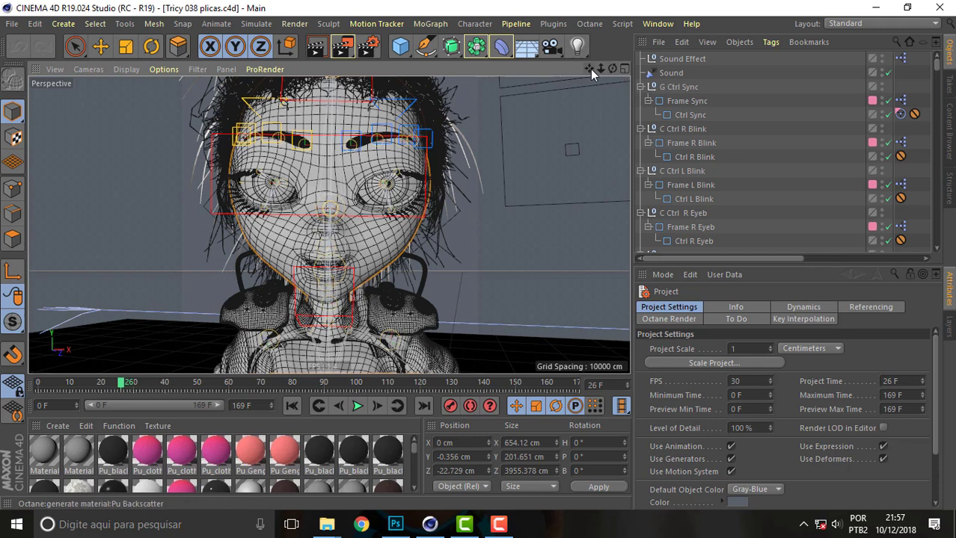
Switch to edge mode and select the rim edges along the first eyelid.
drag(588, 69, 629, 71)
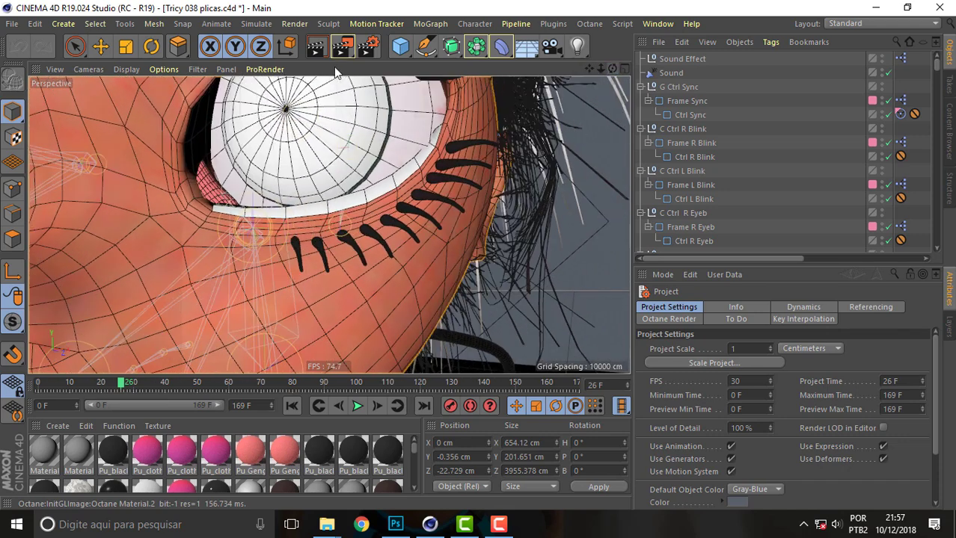
click(13, 213)
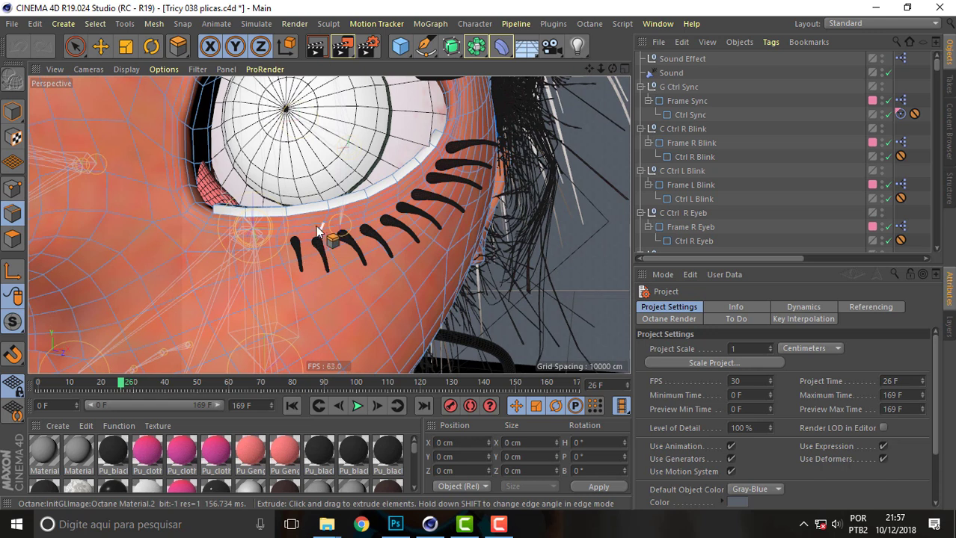
click(293, 228)
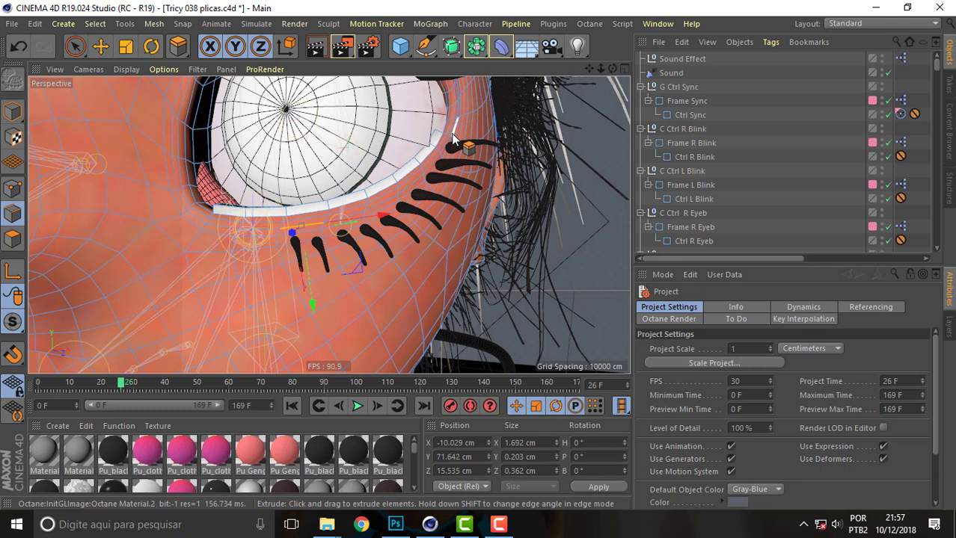
key(ctrl+z)
shift+click(451, 139)
shift+click(436, 153)
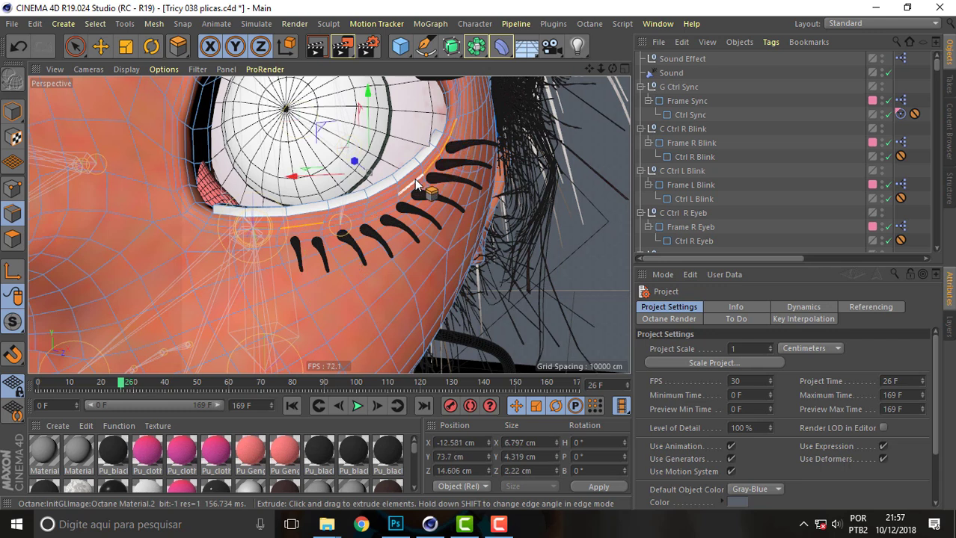
shift+click(412, 187)
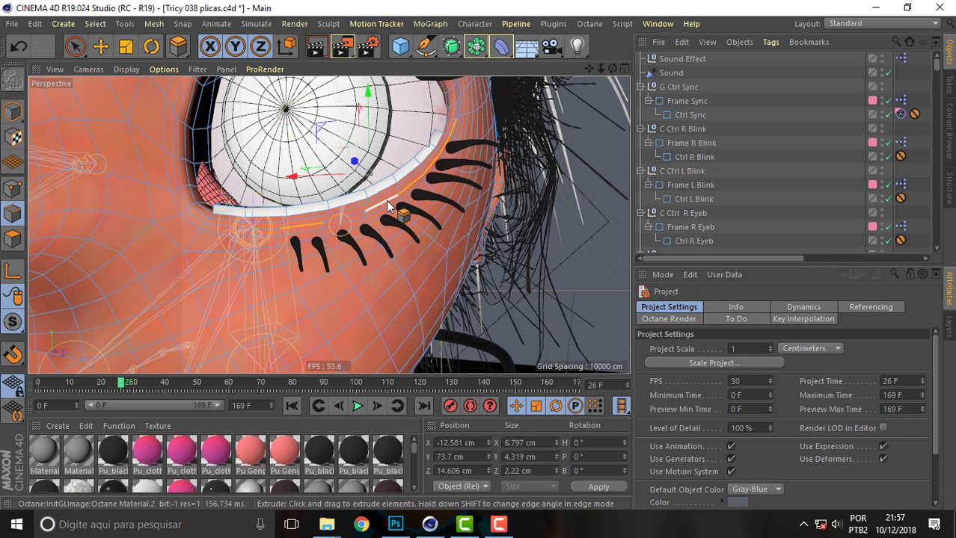
shift+click(302, 229)
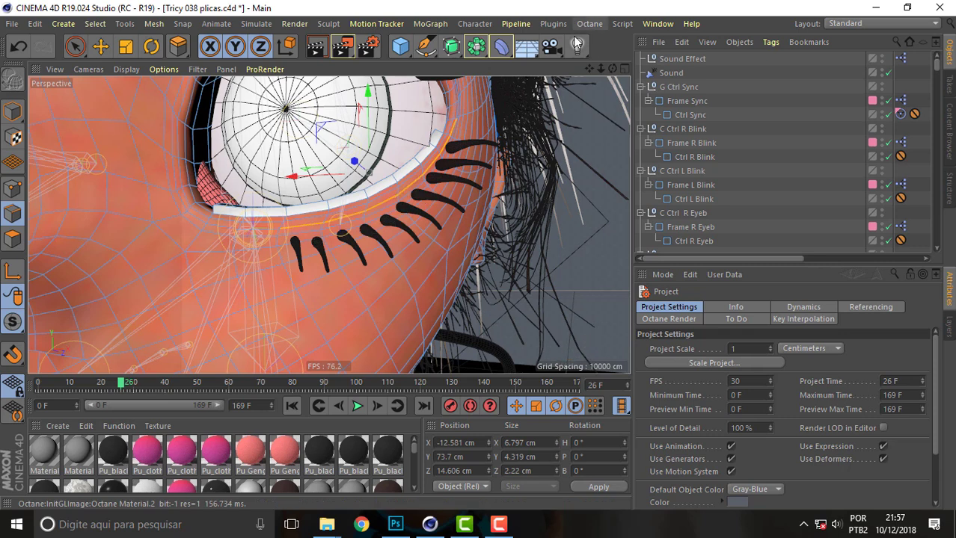
Start selecting the eyelid edges on the other eye.
drag(589, 69, 329, 225)
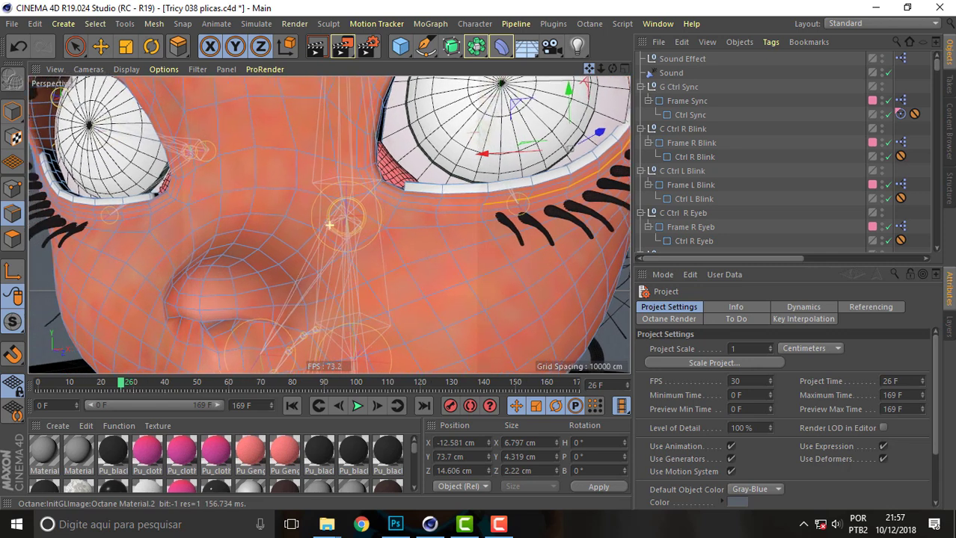
key(d)
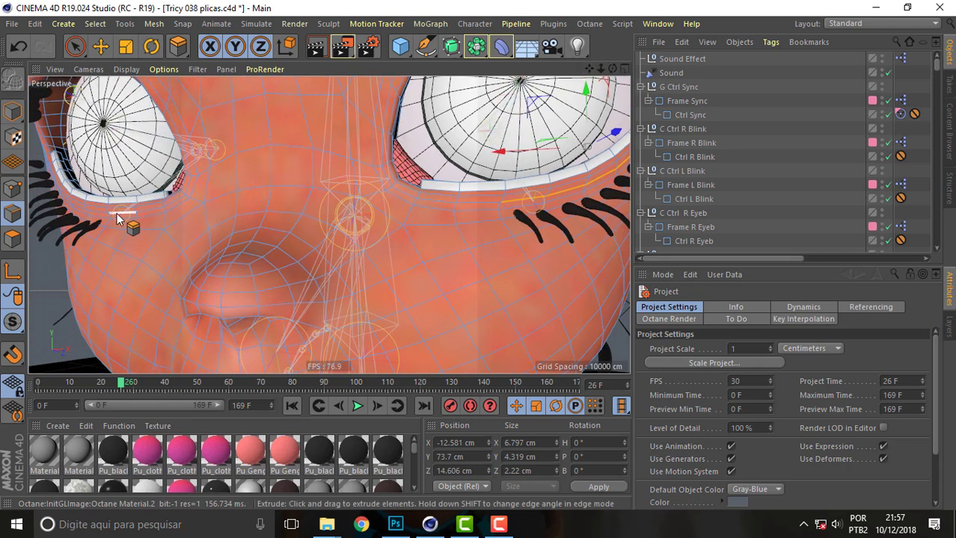
click(96, 214)
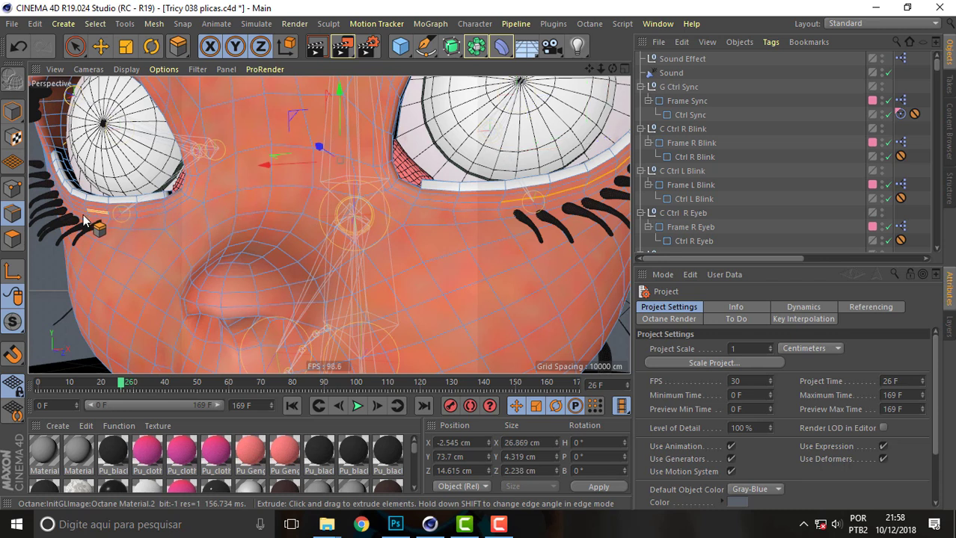
shift+click(67, 208)
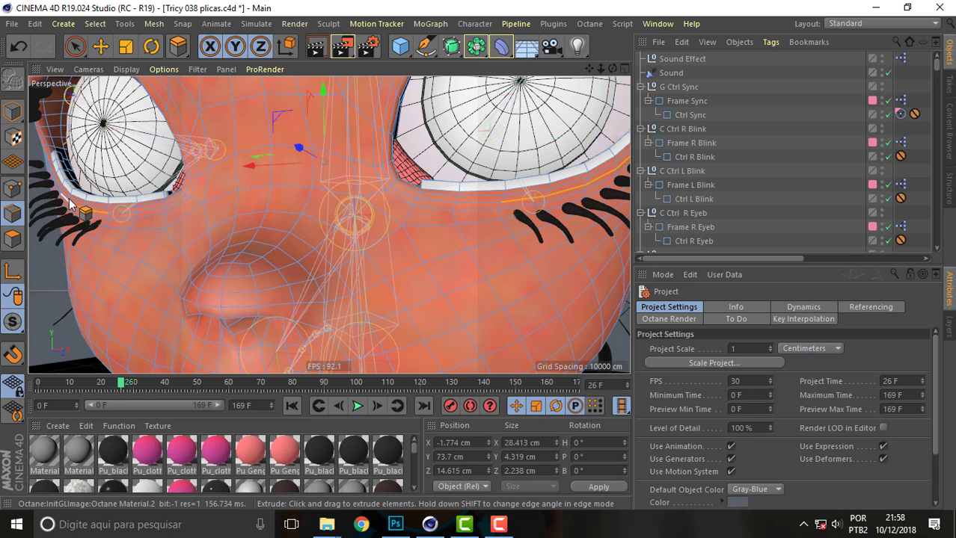
shift+click(66, 204)
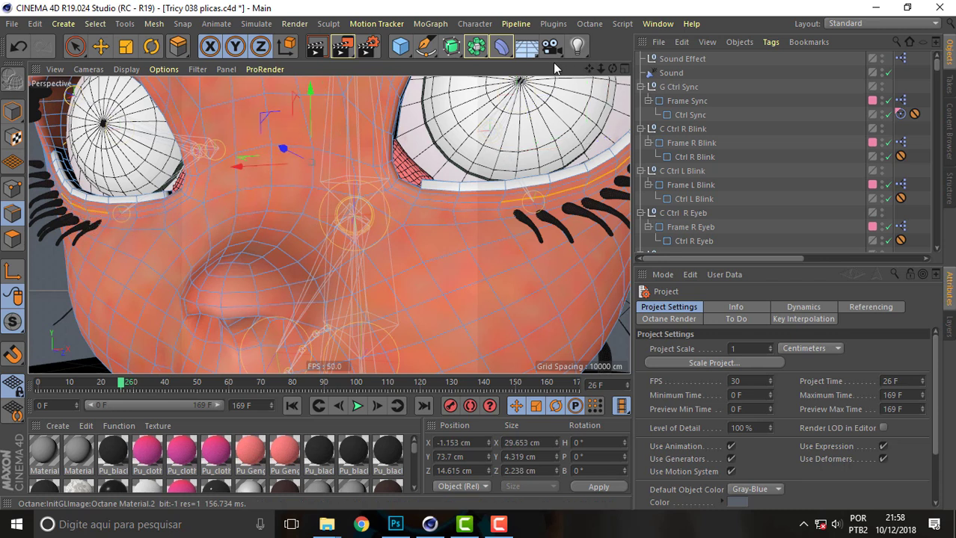
mouse_move(161, 216)
alt+mouse_down()
mouse_move(329, 225)
mouse_move(320, 226)
alt+mouse_up()
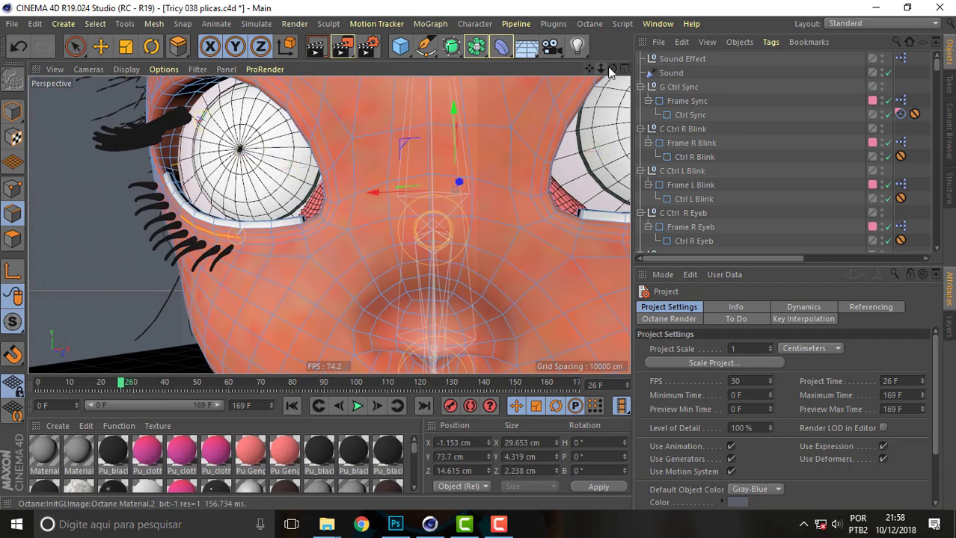
Extend the selection along the rest of the second eyelid's edges.
drag(612, 69, 569, 75)
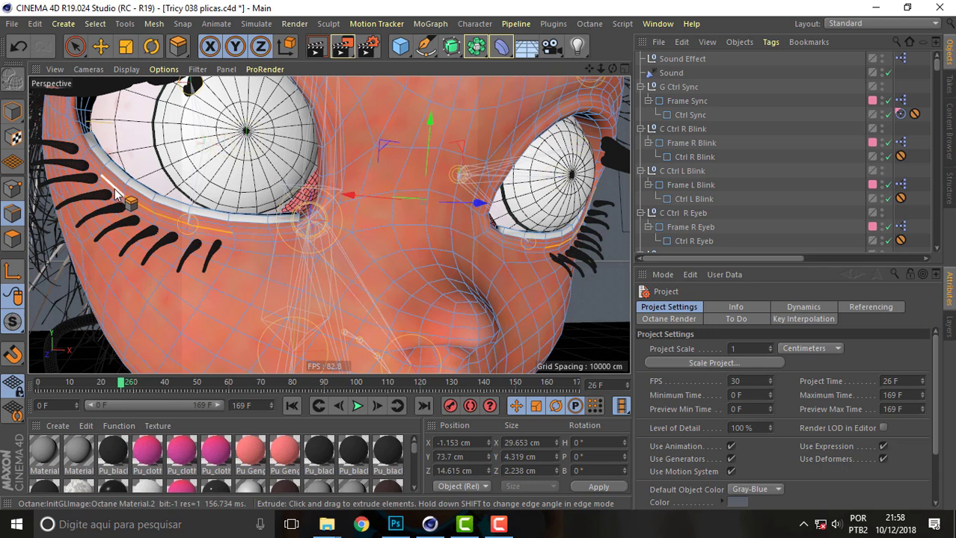
shift+click(93, 174)
shift+click(80, 154)
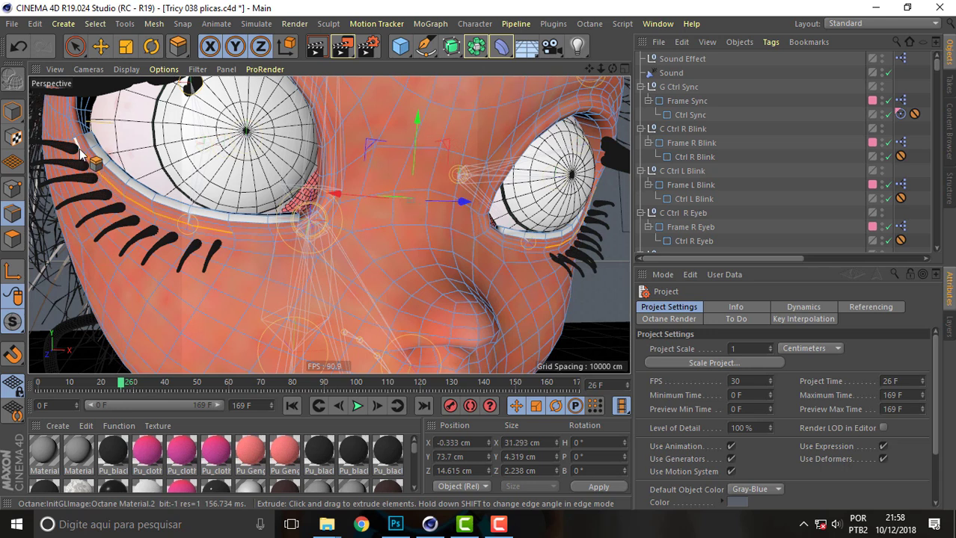
shift+click(72, 134)
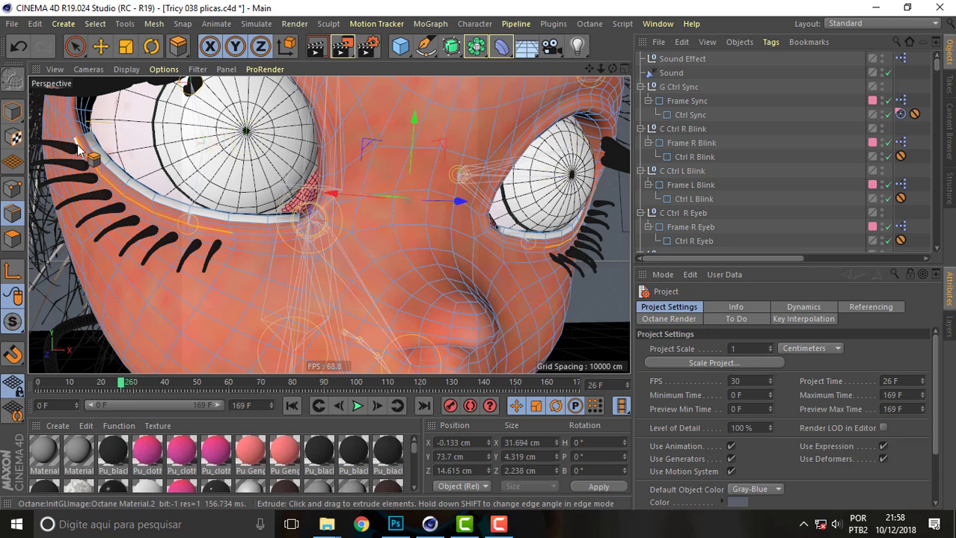
drag(589, 69, 217, 166)
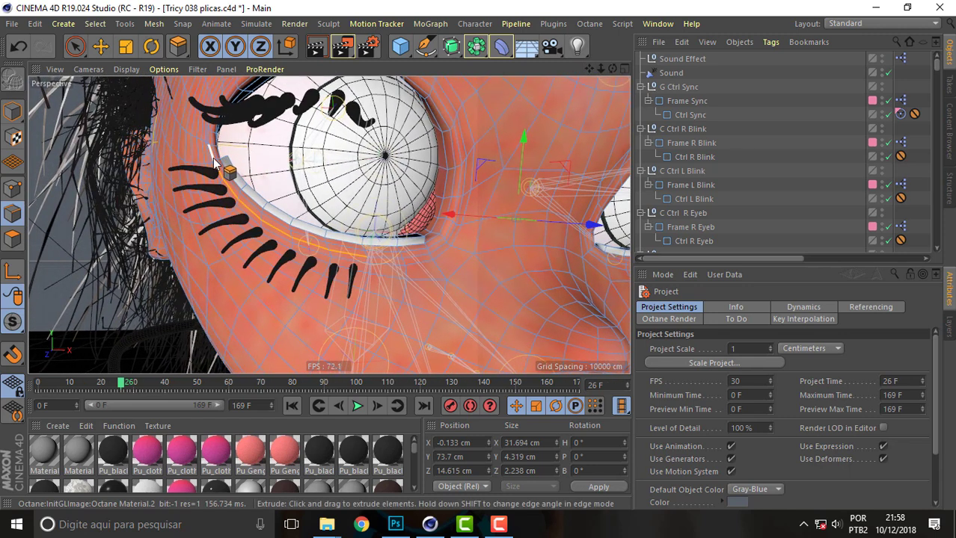
shift+click(214, 161)
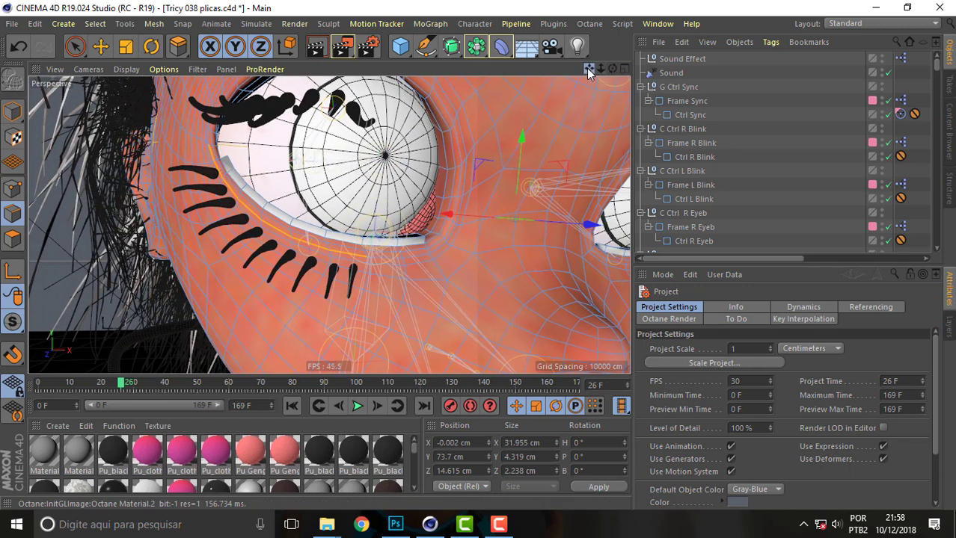
mouse_move(588, 70)
mouse_down()
mouse_move(648, 74)
mouse_move(603, 71)
mouse_move(613, 69)
mouse_up()
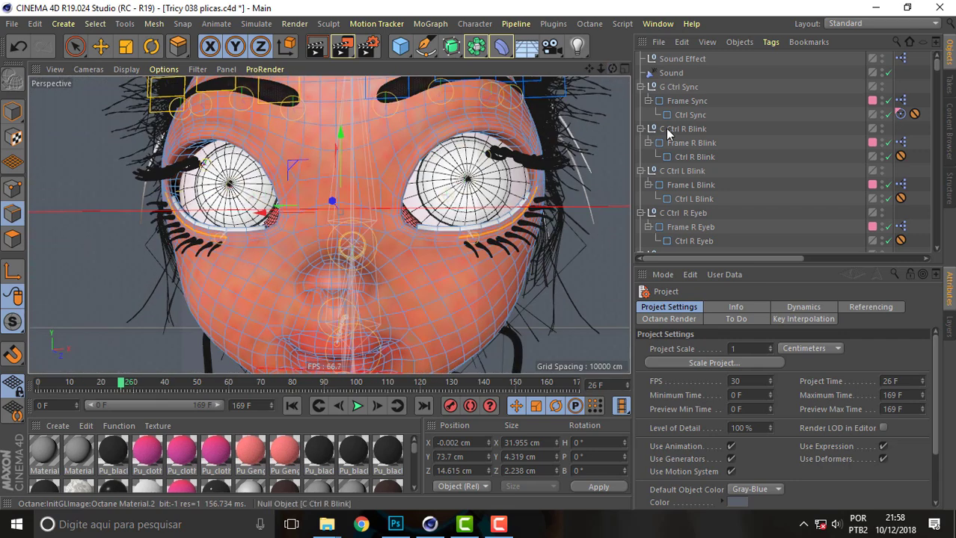
Convert the selected eyelid edges into a spline with Edge to Spline.
click(154, 23)
mouse_move(166, 59)
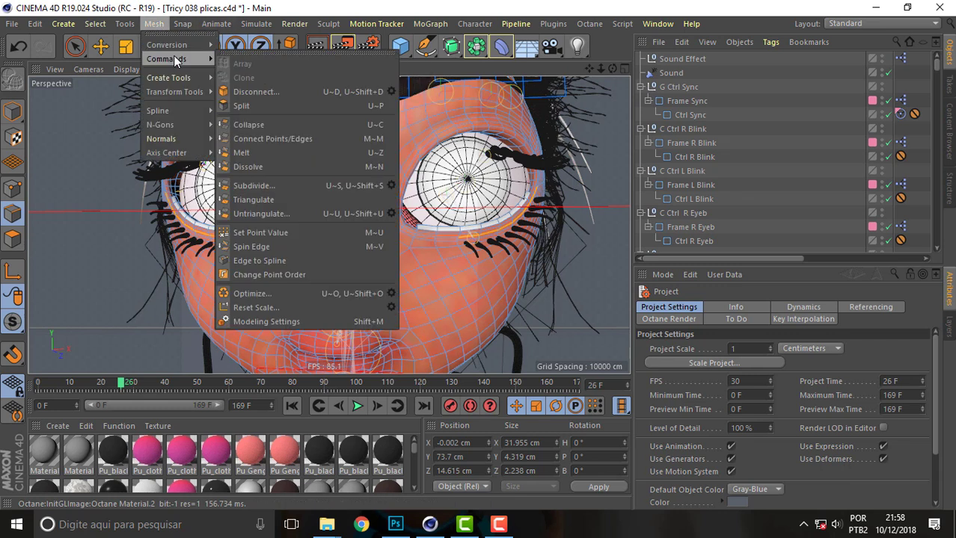
click(277, 260)
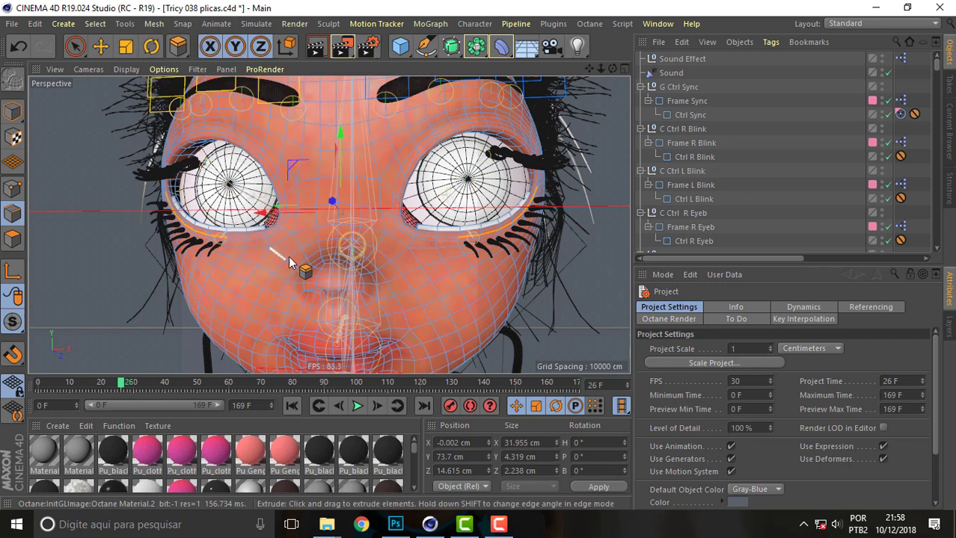
drag(939, 67, 934, 189)
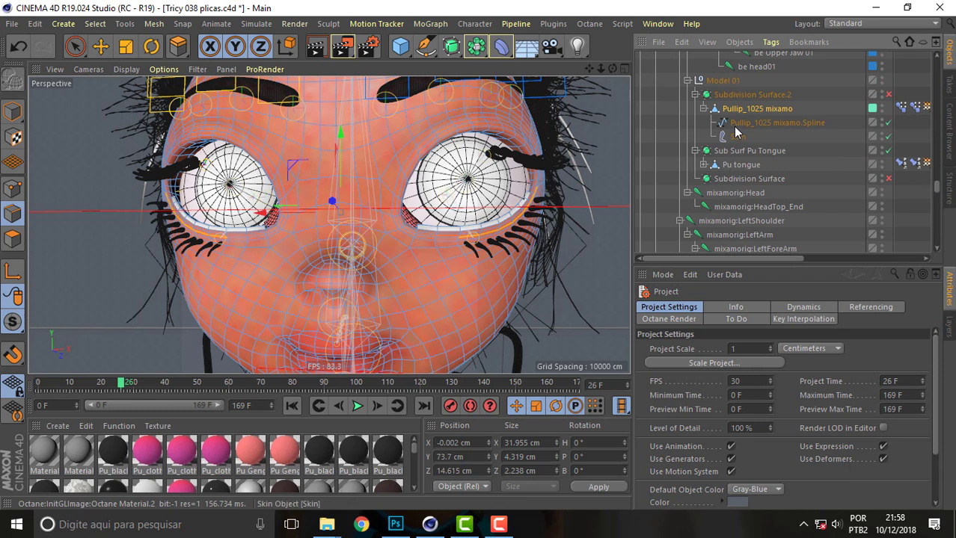
Add a Hair object to the new eyelid spline and set Hairs Count to 100.
click(765, 123)
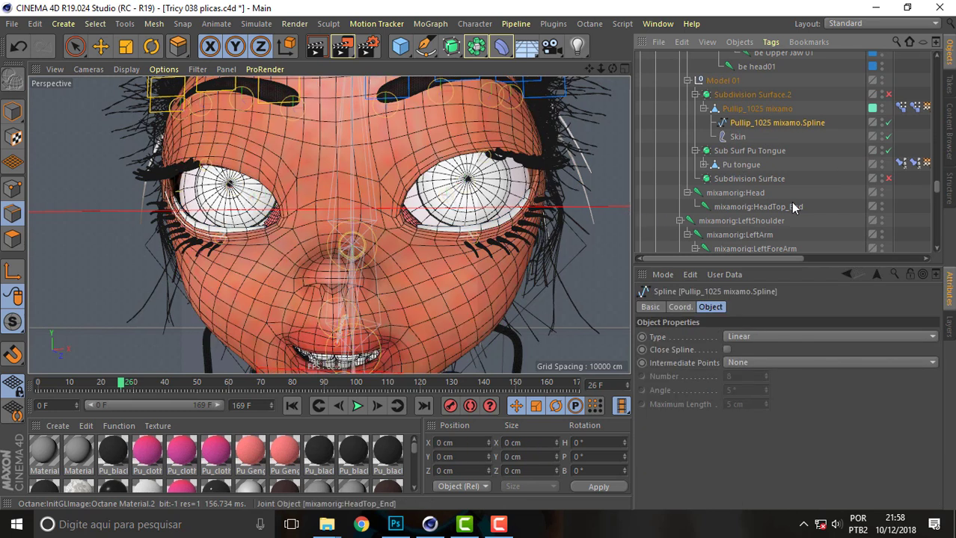
click(252, 25)
mouse_move(266, 110)
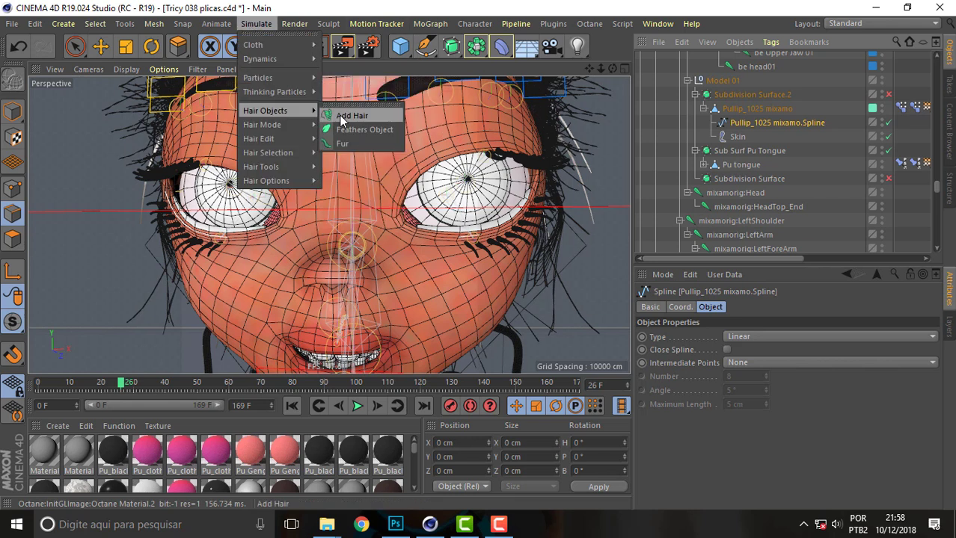
click(350, 116)
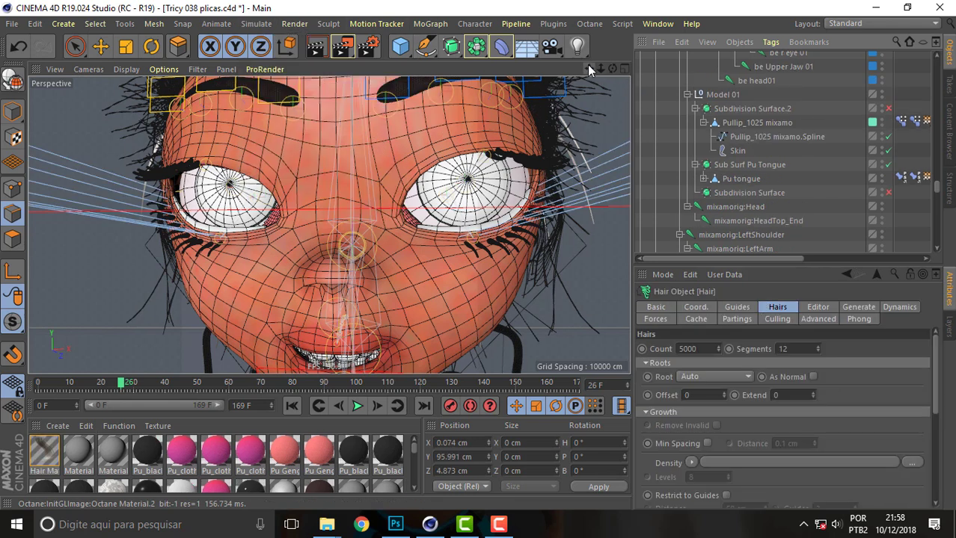
mouse_move(588, 70)
mouse_down()
mouse_move(613, 71)
mouse_move(568, 83)
mouse_up()
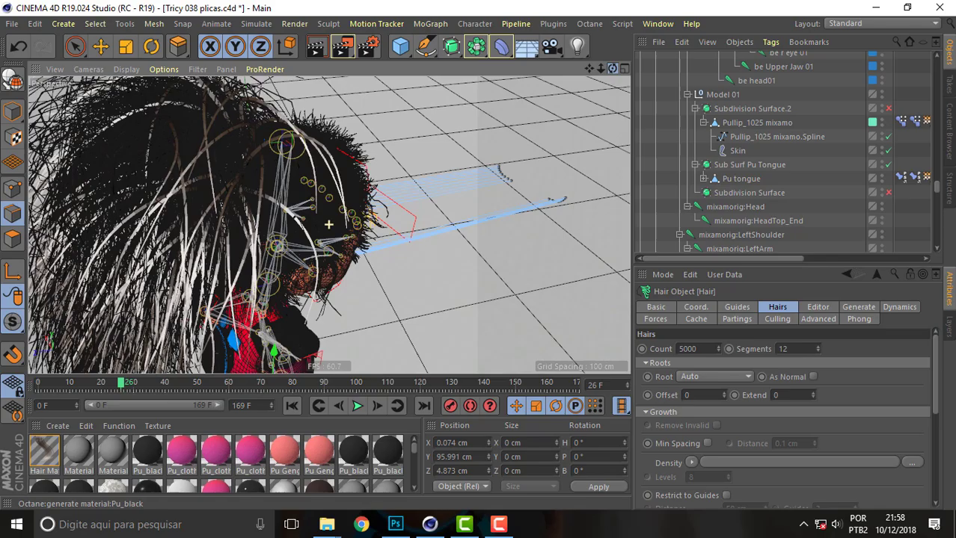
alt+drag(328, 224, 330, 224)
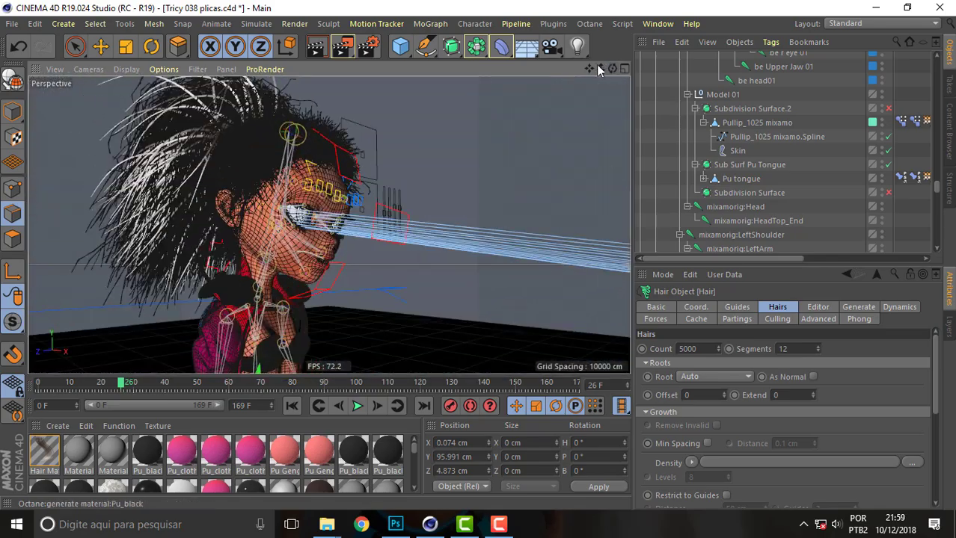
mouse_move(612, 69)
mouse_down()
mouse_move(624, 69)
mouse_move(625, 80)
mouse_up()
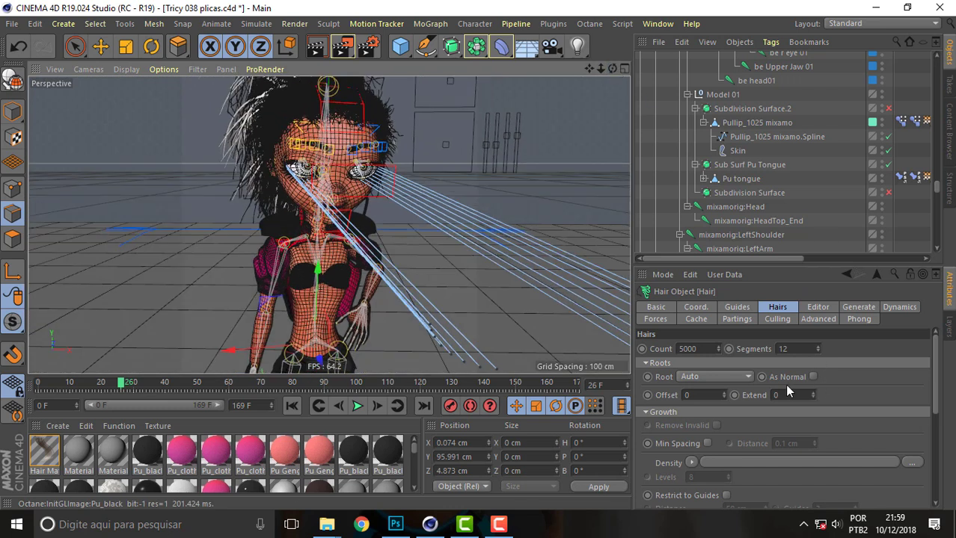
click(711, 348)
text(100)
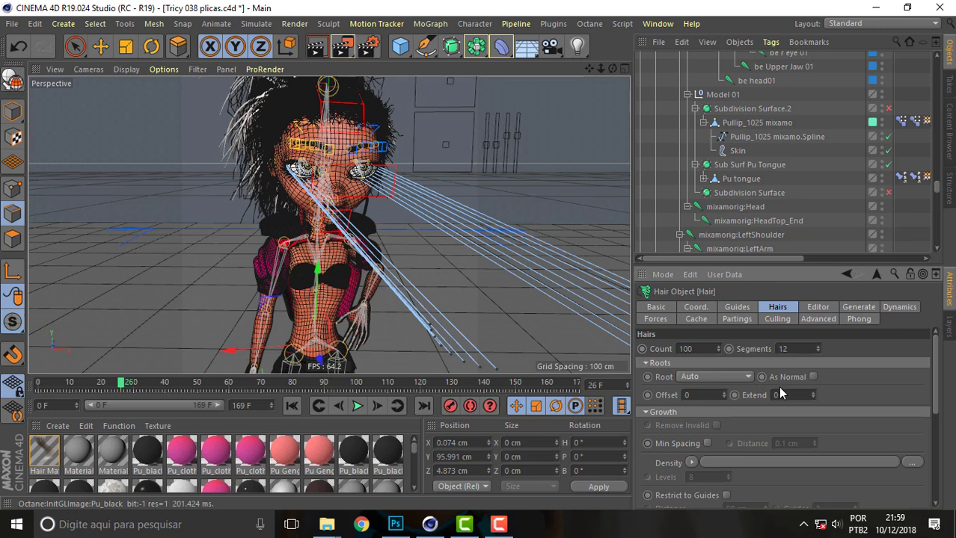
Set the hair guide Length to 2 cm, then 4 cm, and open the Growth options.
click(734, 313)
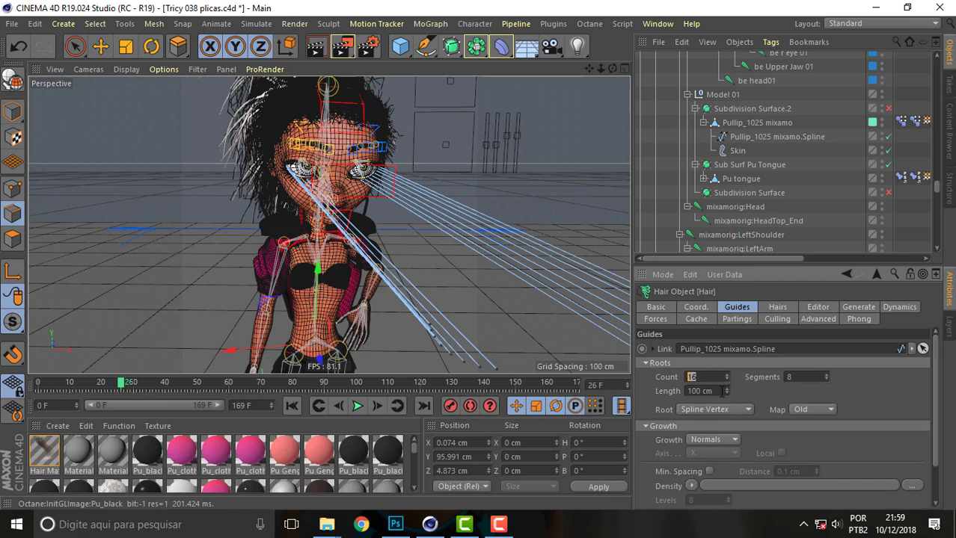
text(2)
key(Return)
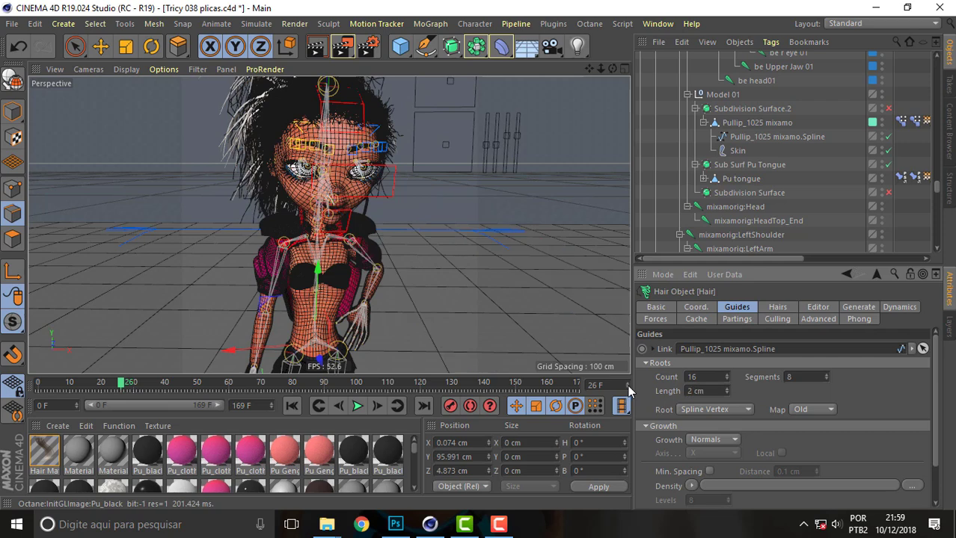
mouse_move(591, 68)
mouse_down()
mouse_move(621, 71)
mouse_move(590, 83)
mouse_up()
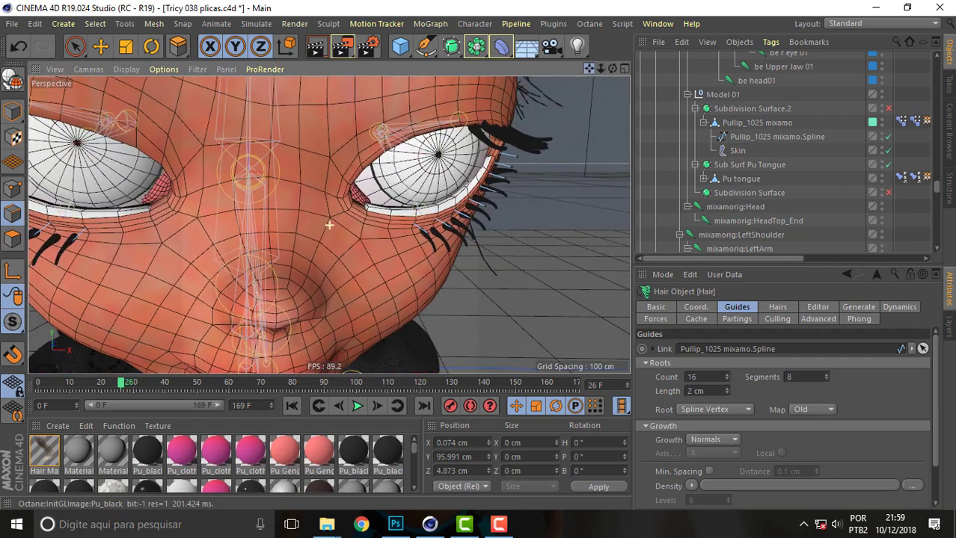
alt+drag(329, 224, 335, 221)
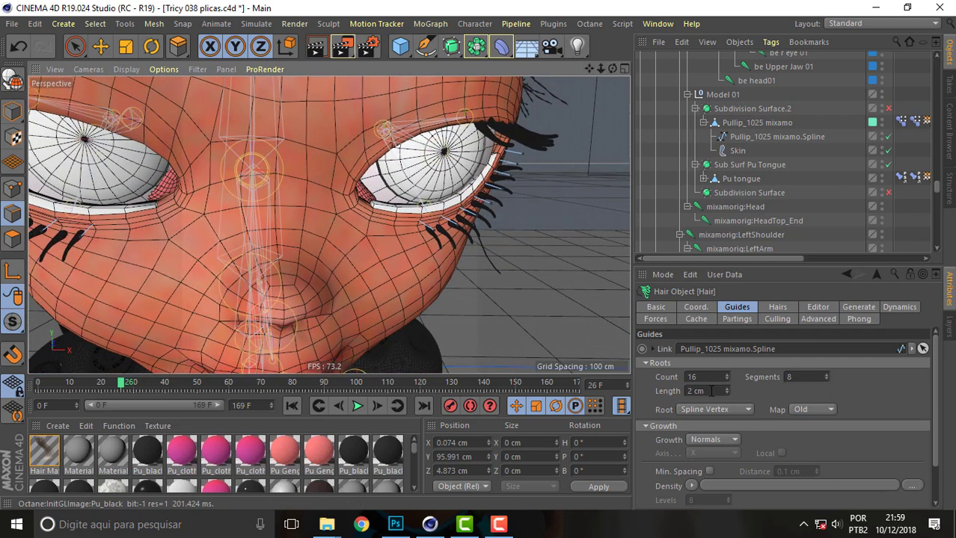
double_click(712, 390)
text(4)
key(Return)
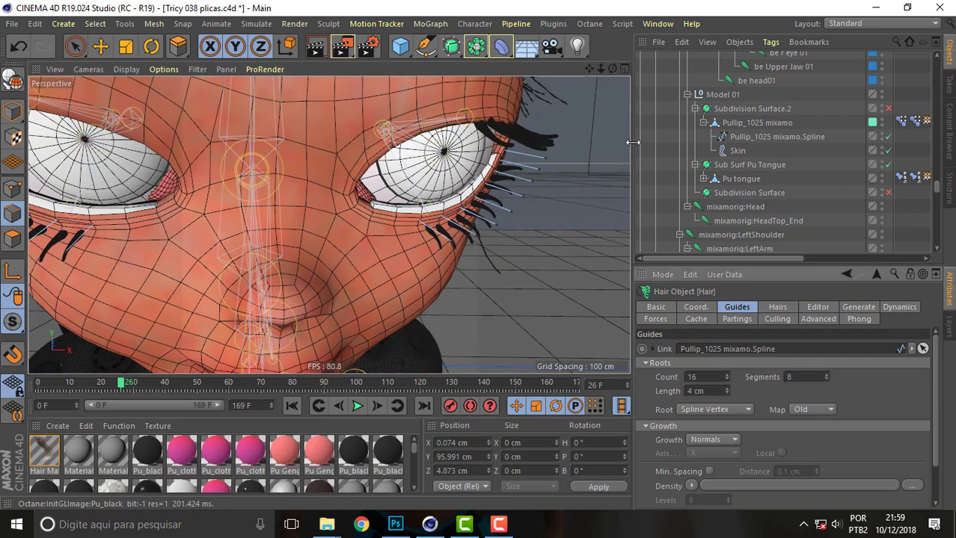
mouse_move(601, 66)
mouse_down()
mouse_move(568, 83)
mouse_move(595, 73)
mouse_up()
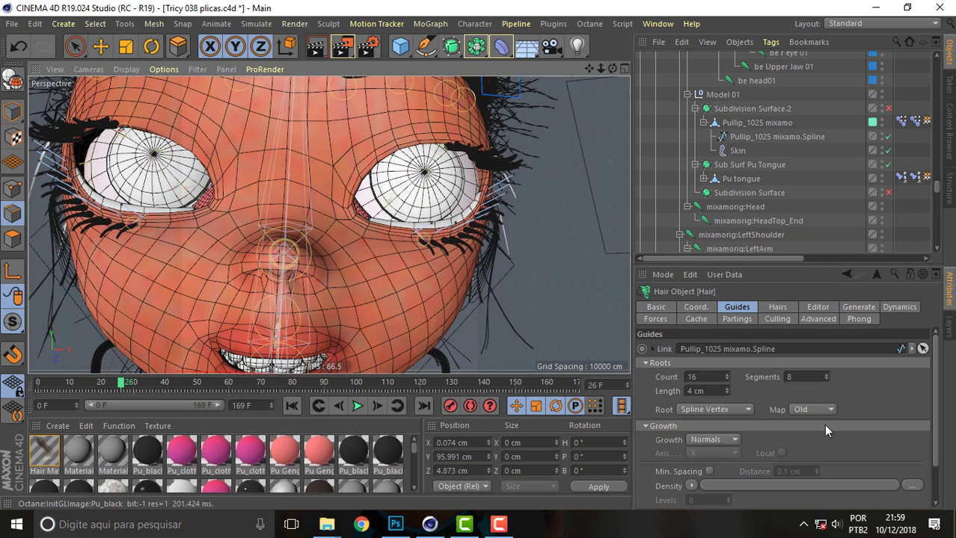
click(715, 439)
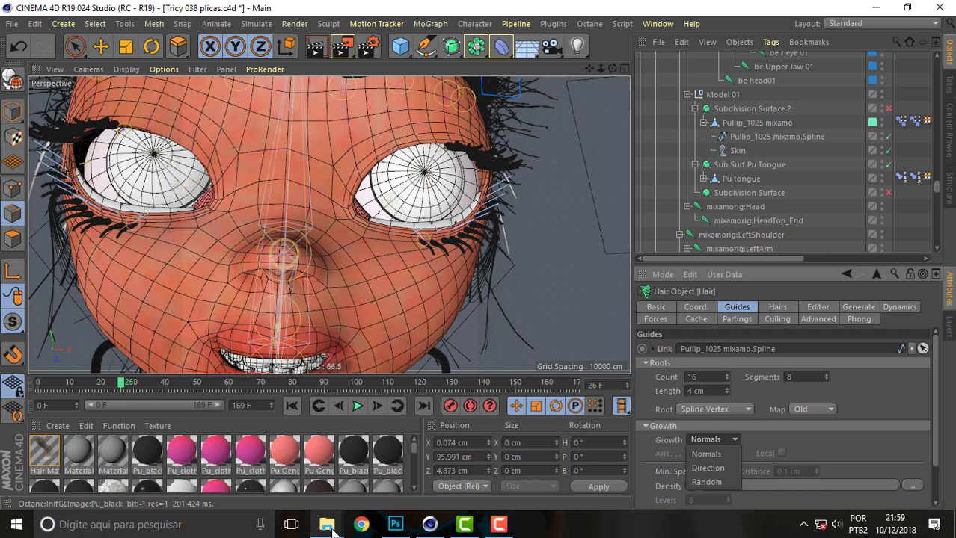
Play Eye lashes in Cinema 4d Studio.mp4 from the Cinema 4D eyelashes folder.
key(alt+Tab)
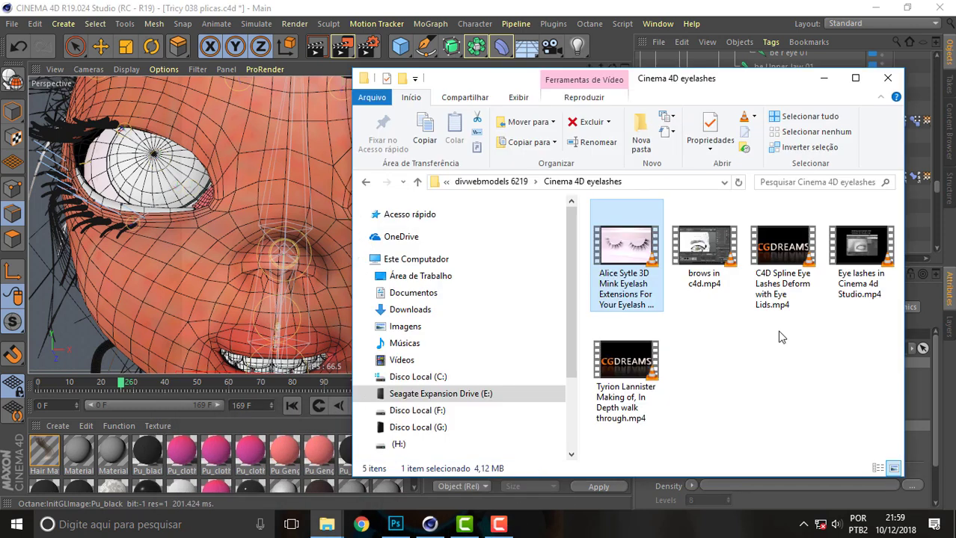
double_click(864, 254)
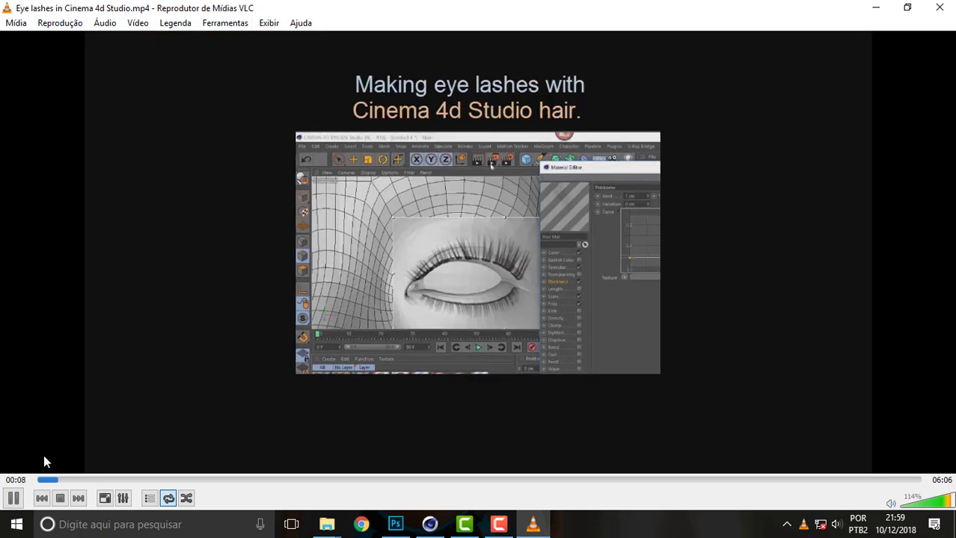
Skim the tutorial from the eye close-up through hair guides to the render preview, then return to Cinema 4D.
click(88, 480)
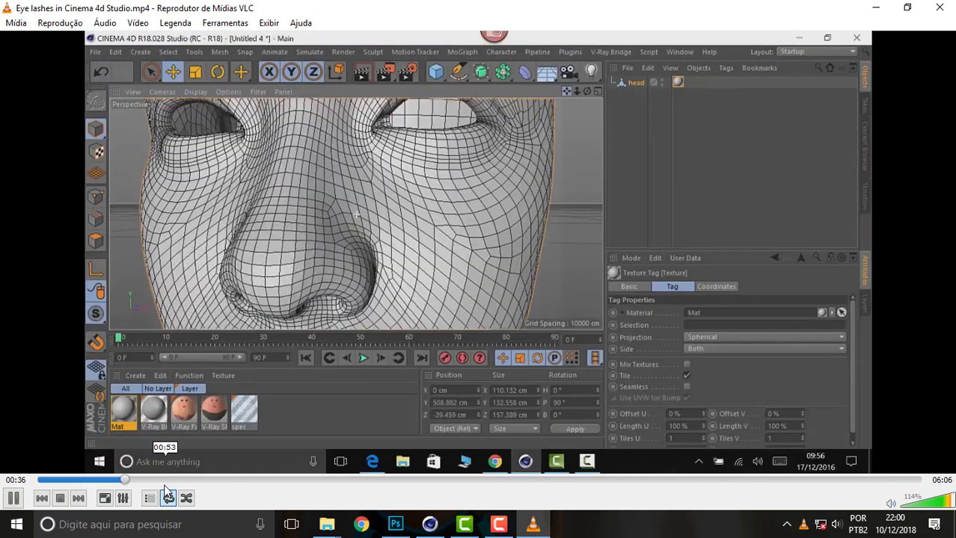
click(150, 480)
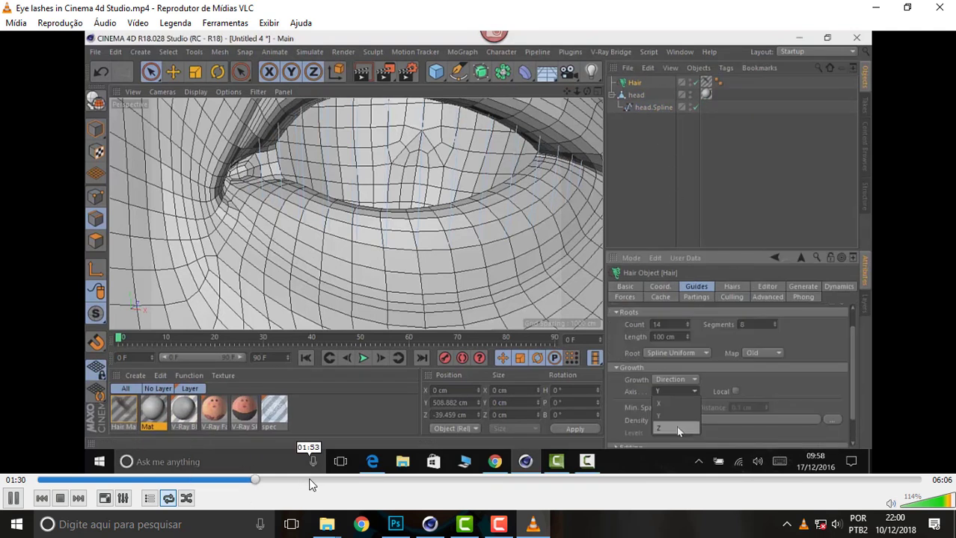
drag(309, 479, 356, 491)
click(401, 485)
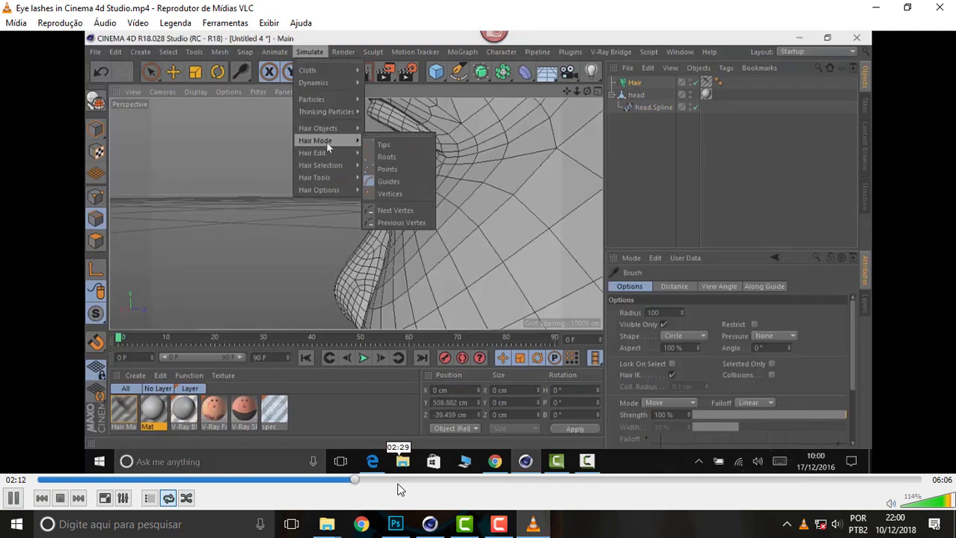
click(434, 483)
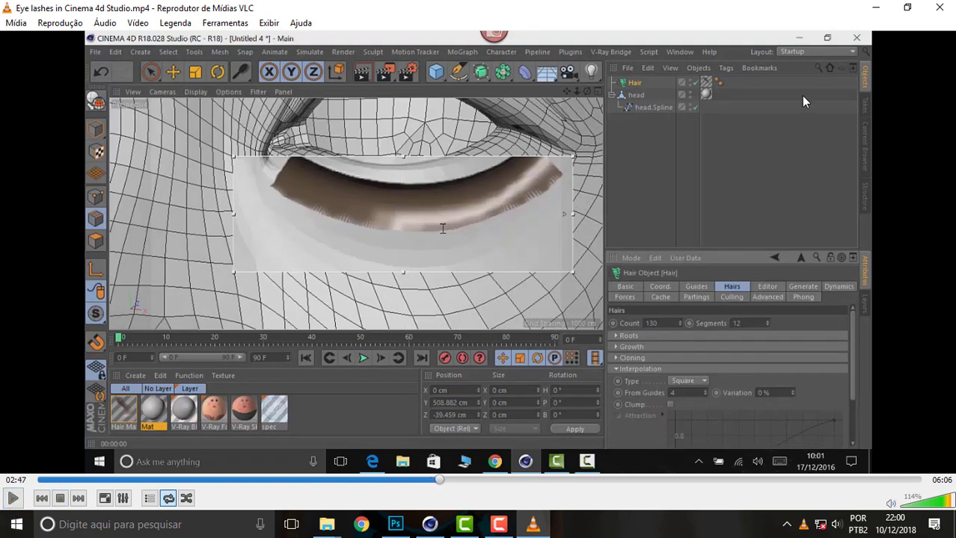
click(464, 525)
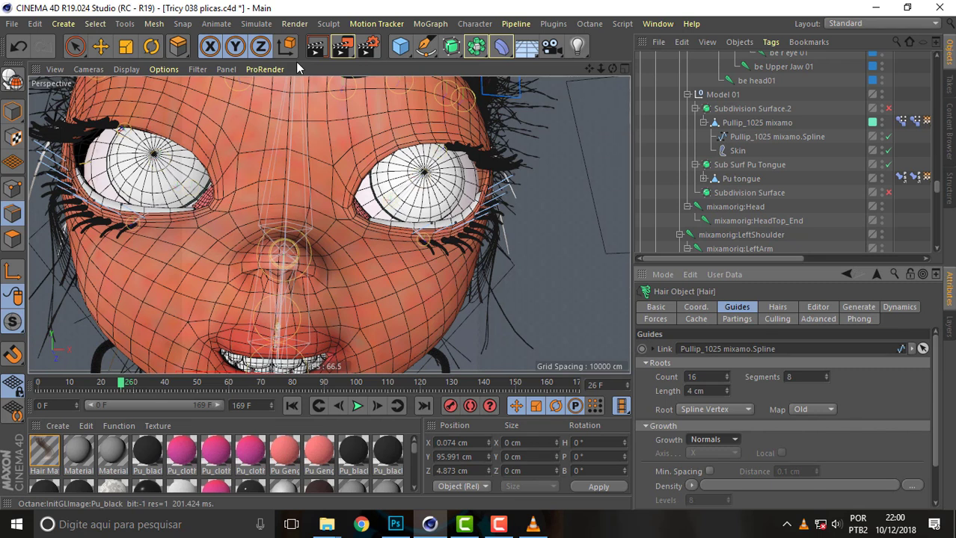
click(256, 23)
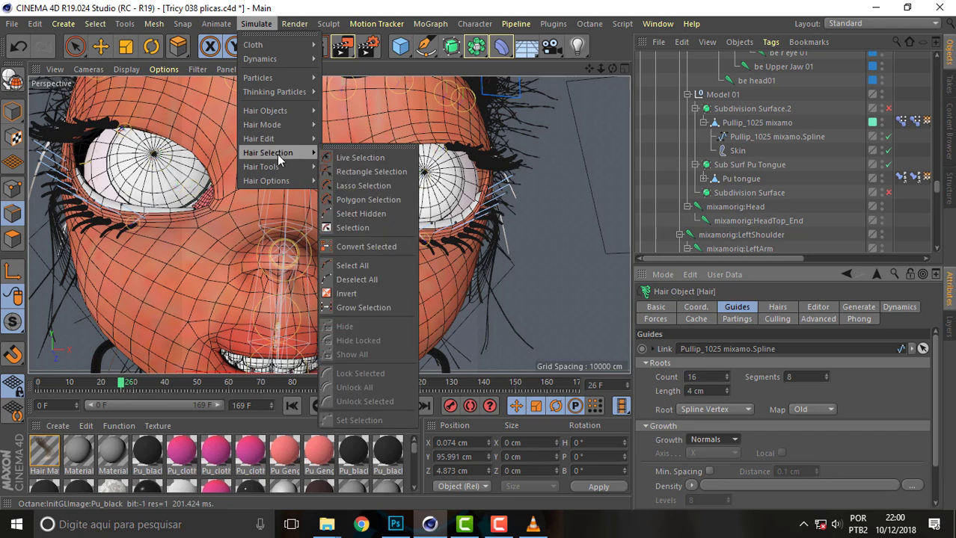
mouse_move(261, 167)
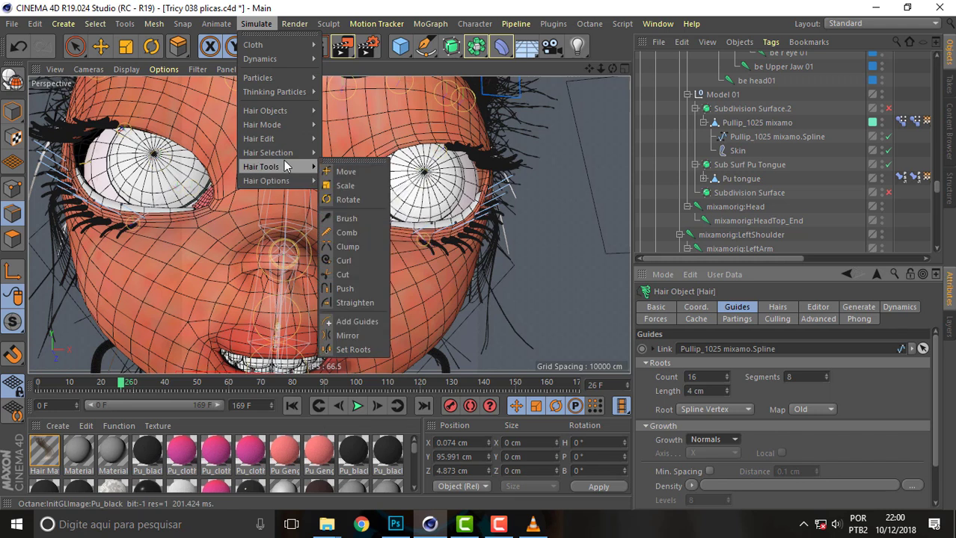
click(349, 219)
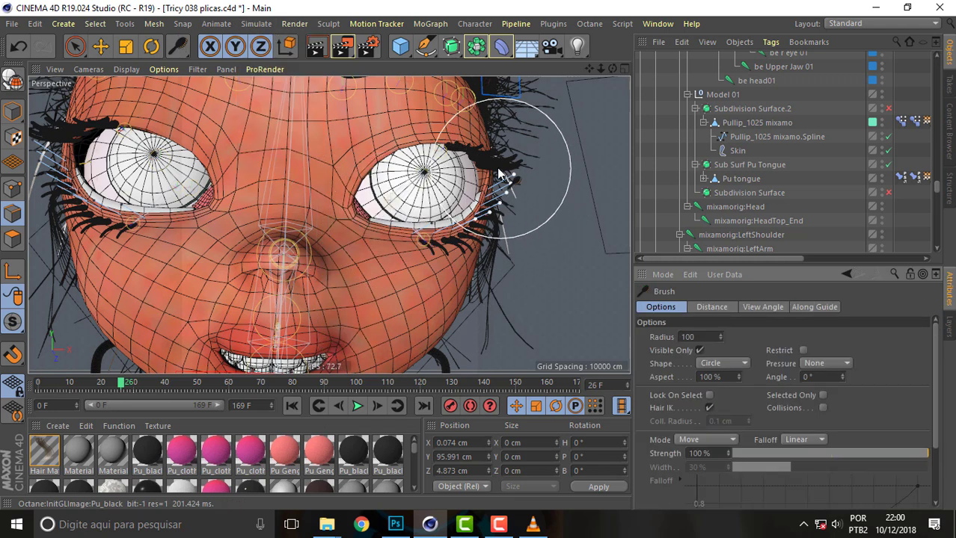
mouse_move(522, 187)
mouse_down()
mouse_move(528, 204)
mouse_move(434, 234)
mouse_up()
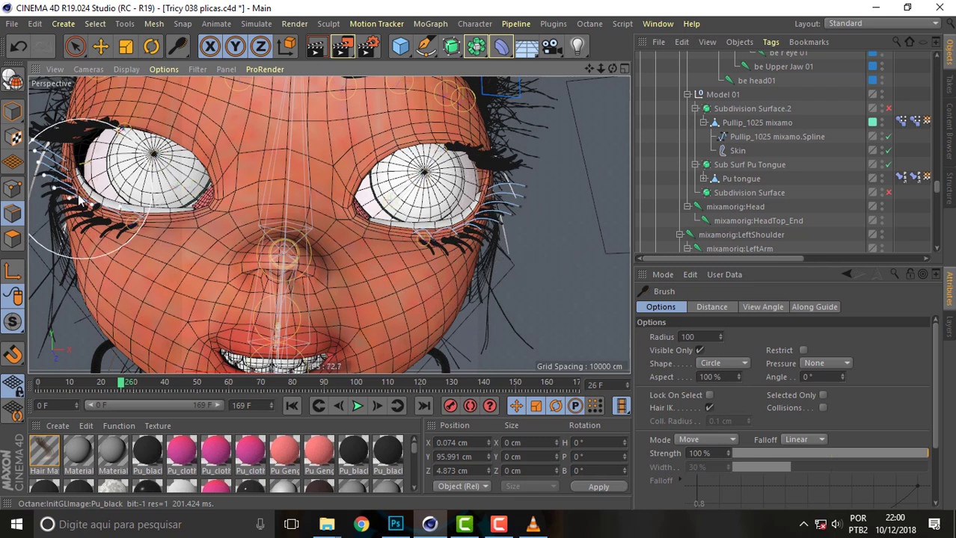
mouse_move(64, 172)
mouse_down()
mouse_move(72, 214)
mouse_move(53, 176)
mouse_up()
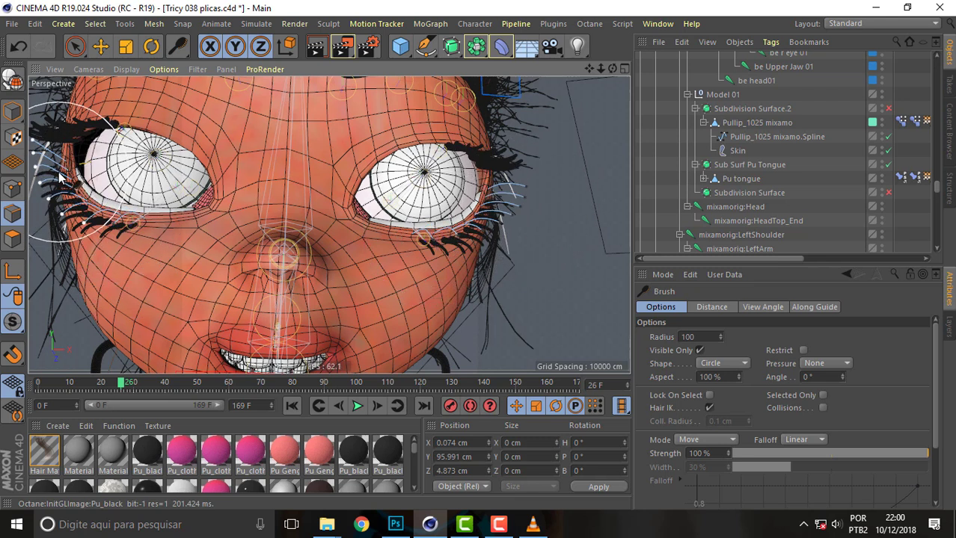
mouse_move(600, 66)
mouse_down()
mouse_move(627, 69)
mouse_move(523, 119)
mouse_up()
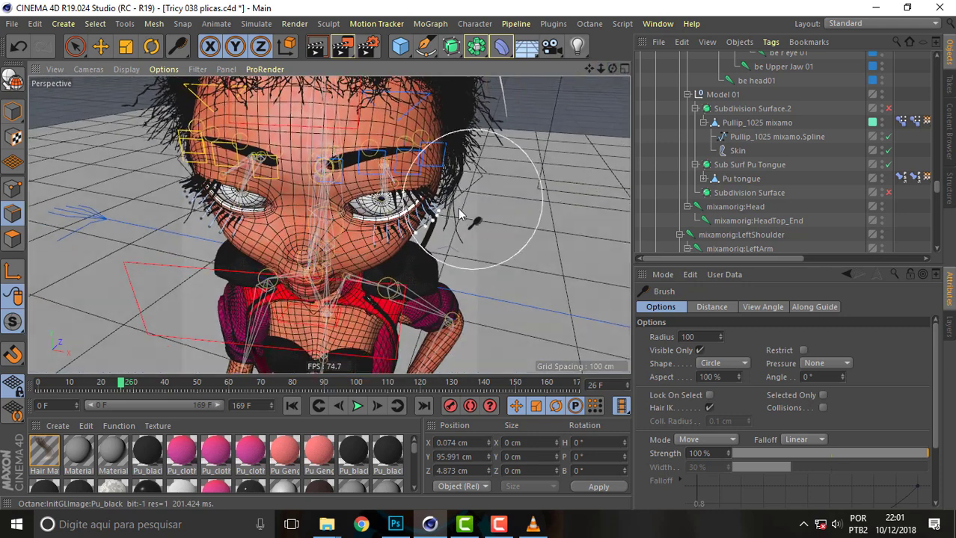
drag(452, 211, 444, 210)
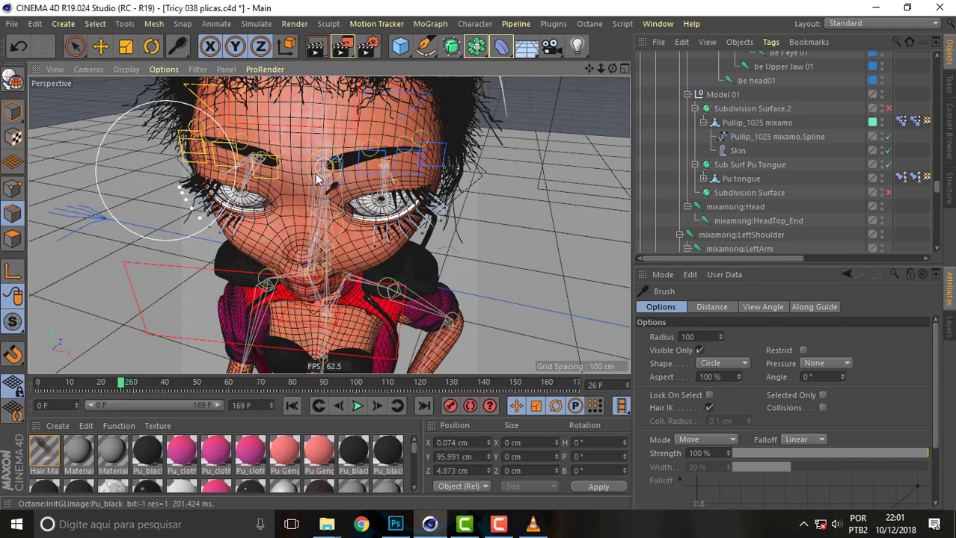
mouse_move(613, 68)
mouse_down()
mouse_move(621, 53)
mouse_move(612, 68)
mouse_up()
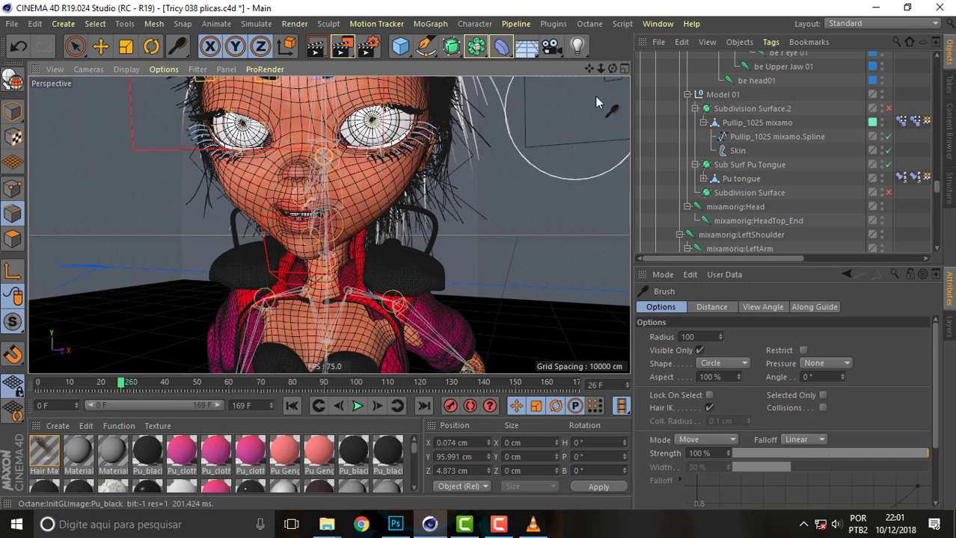
drag(613, 69, 591, 113)
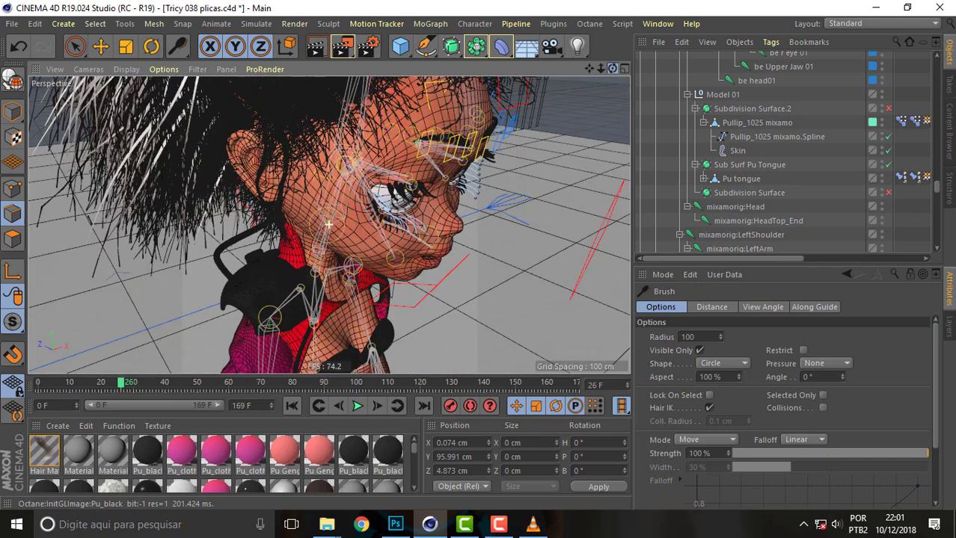
mouse_move(612, 69)
mouse_down()
mouse_move(602, 68)
mouse_move(595, 102)
mouse_up()
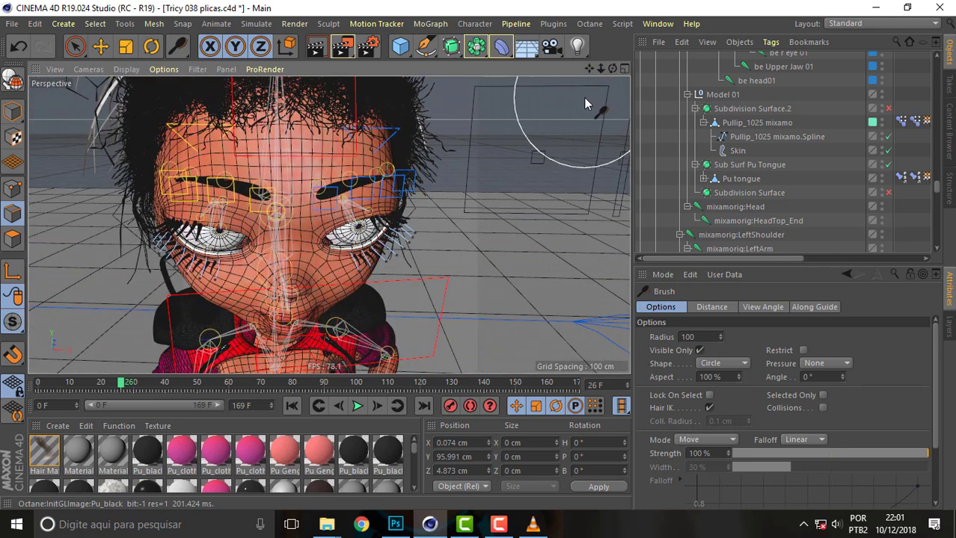
mouse_move(601, 68)
mouse_down()
mouse_move(628, 75)
mouse_move(574, 80)
mouse_up()
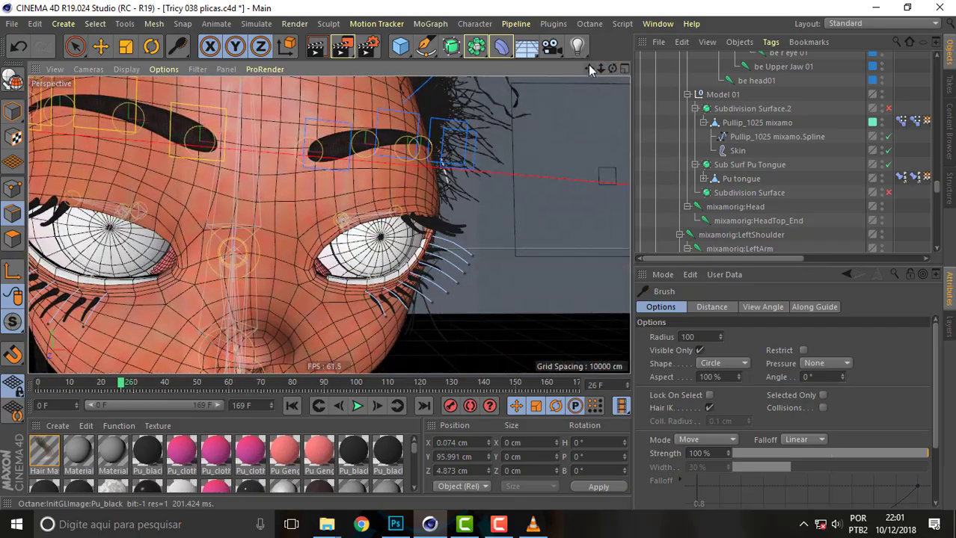
Activate the Hair Tools Cut tool and orbit and zoom around the face's lashes.
click(257, 23)
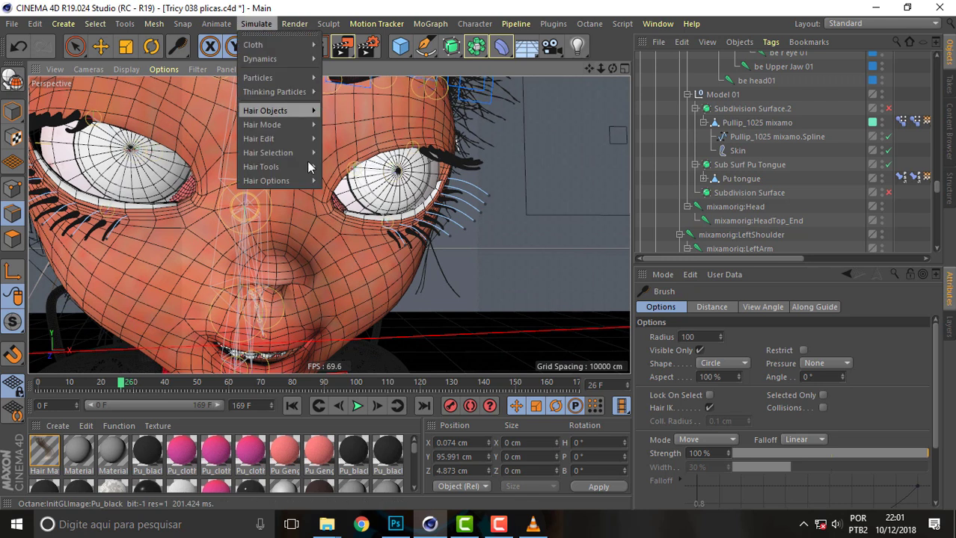
mouse_move(261, 166)
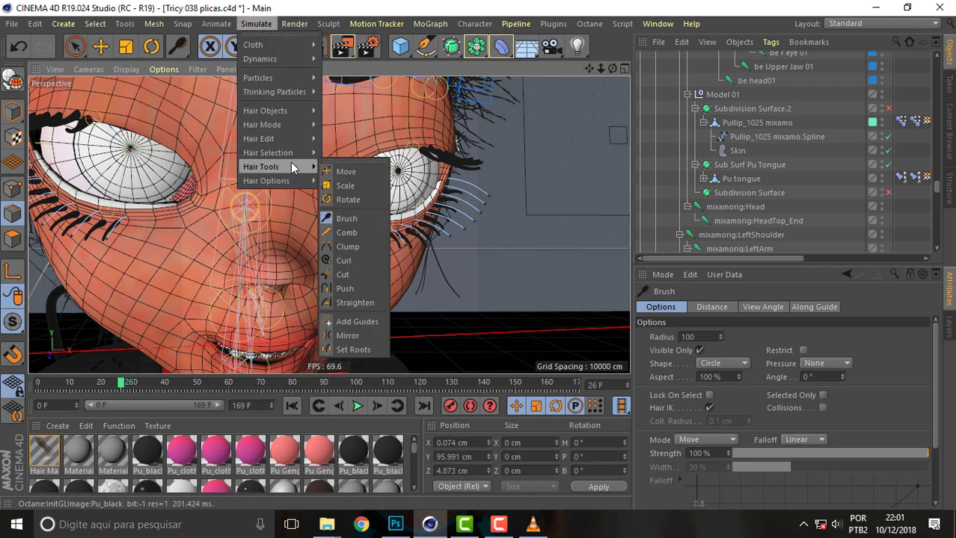
click(358, 273)
drag(611, 68, 533, 244)
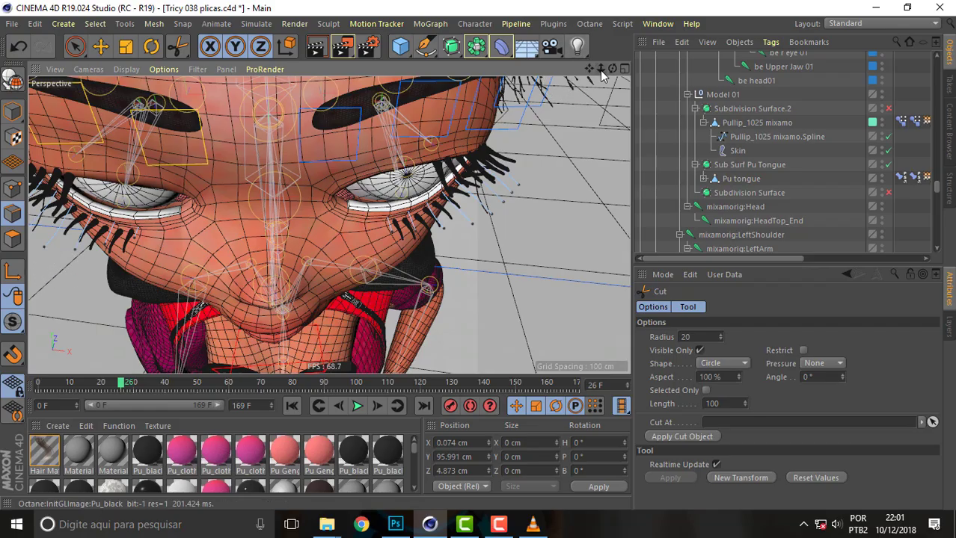
drag(600, 68, 620, 68)
scroll(329, 224, down, 10)
scroll(329, 224, up, 3)
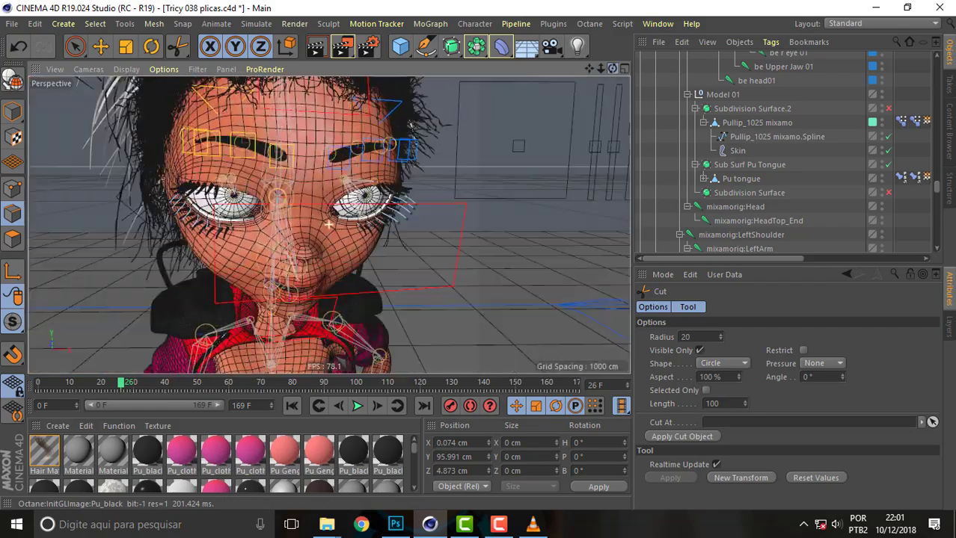
alt+drag(329, 224, 636, 116)
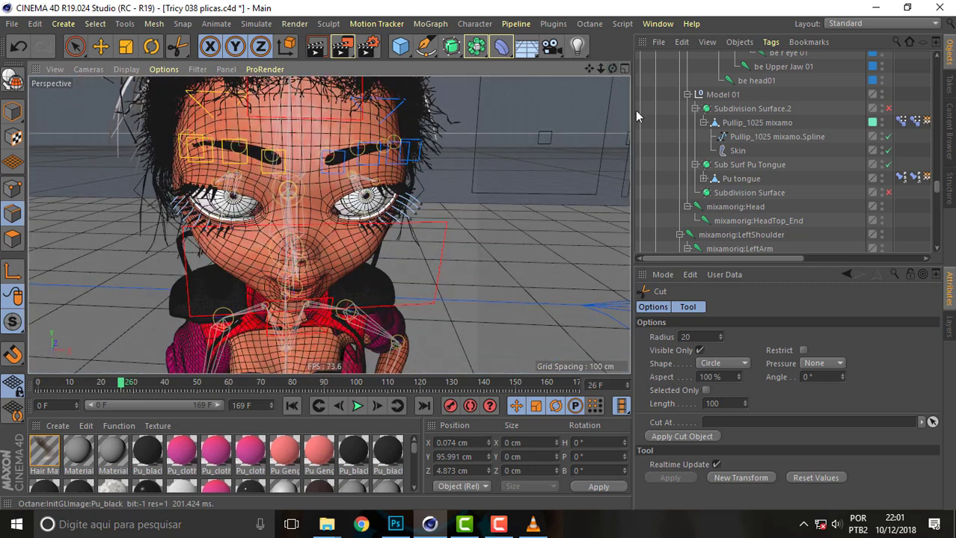
click(868, 24)
Switch to the Octane LV (User) layout and restart the live render.
click(877, 110)
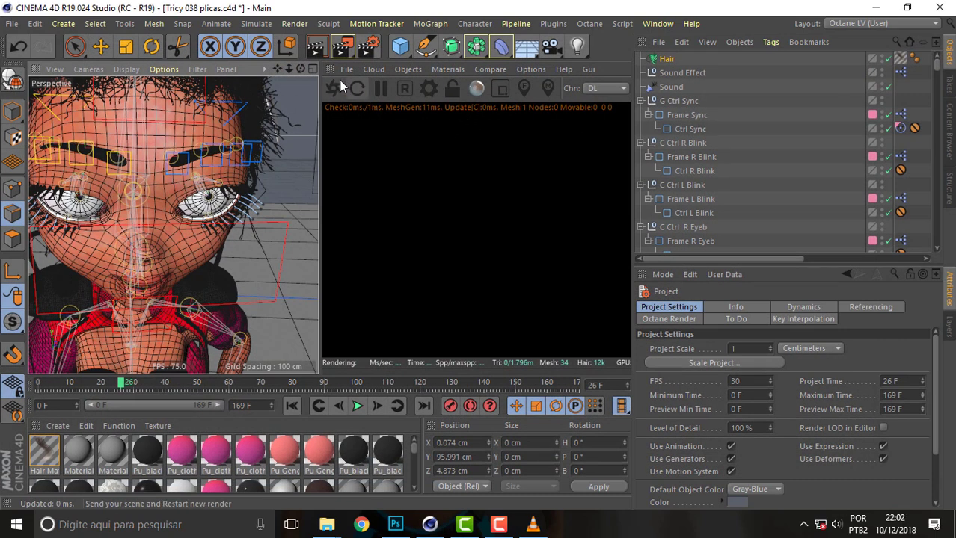
click(334, 88)
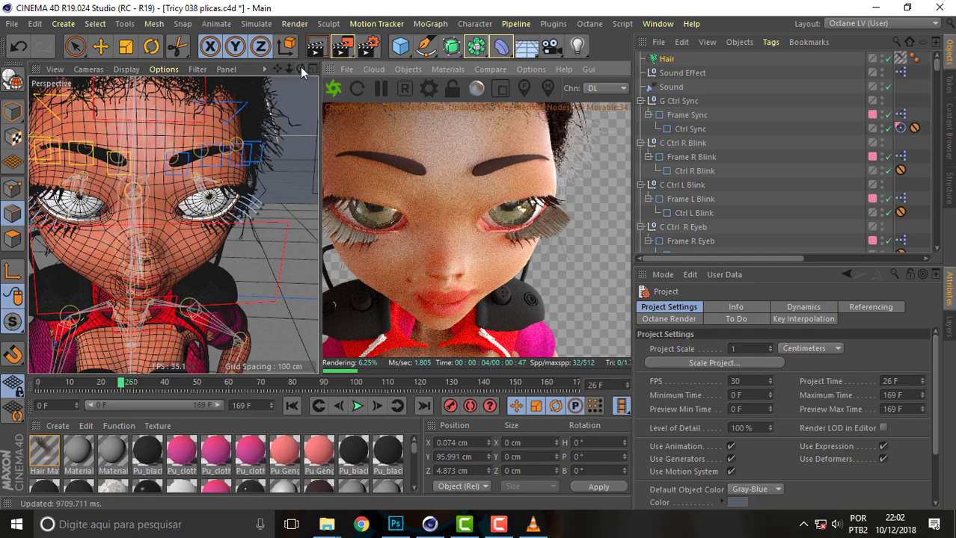
alt+drag(201, 210, 173, 225)
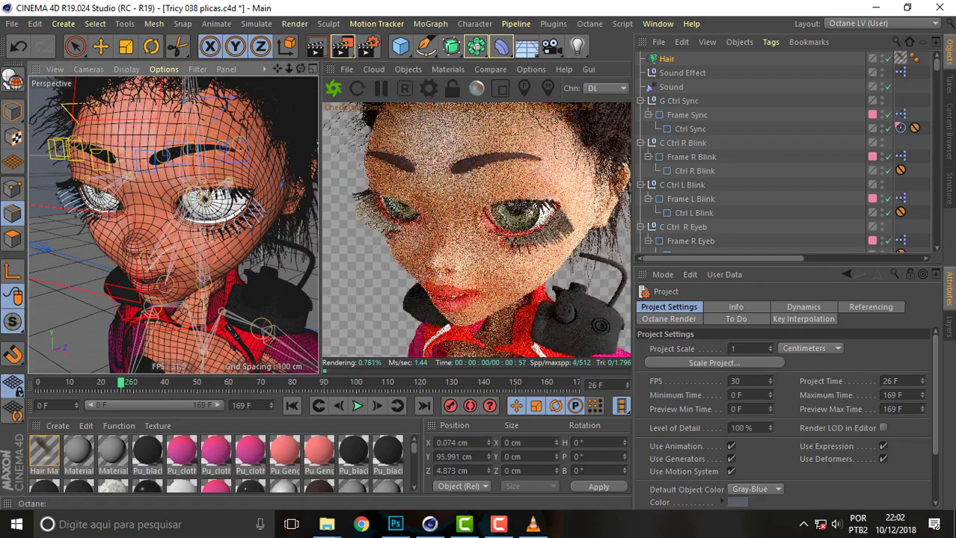
drag(302, 68, 284, 90)
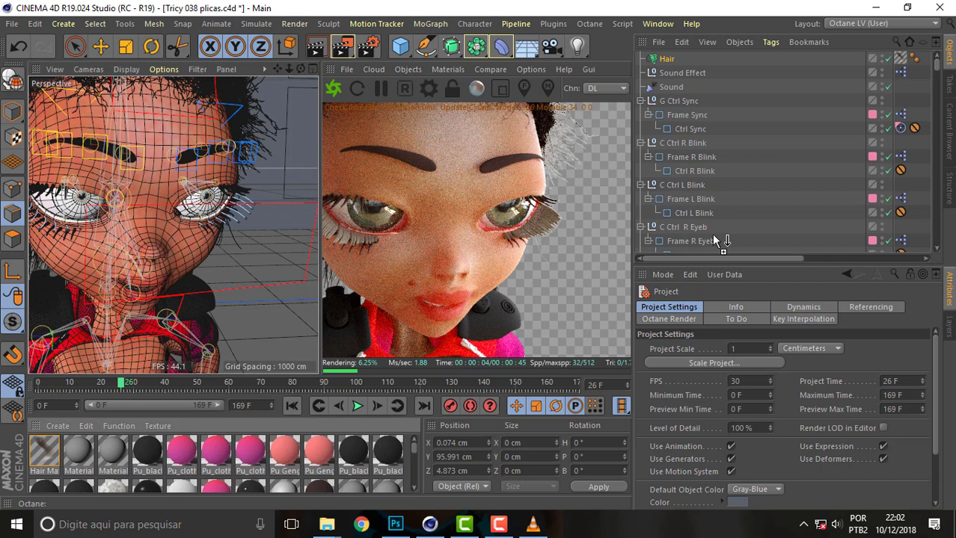
Move the Hair Material tag off the Hair object, leaving its Pu Hair and Fur tag.
drag(865, 187, 794, 65)
drag(684, 69, 622, 56)
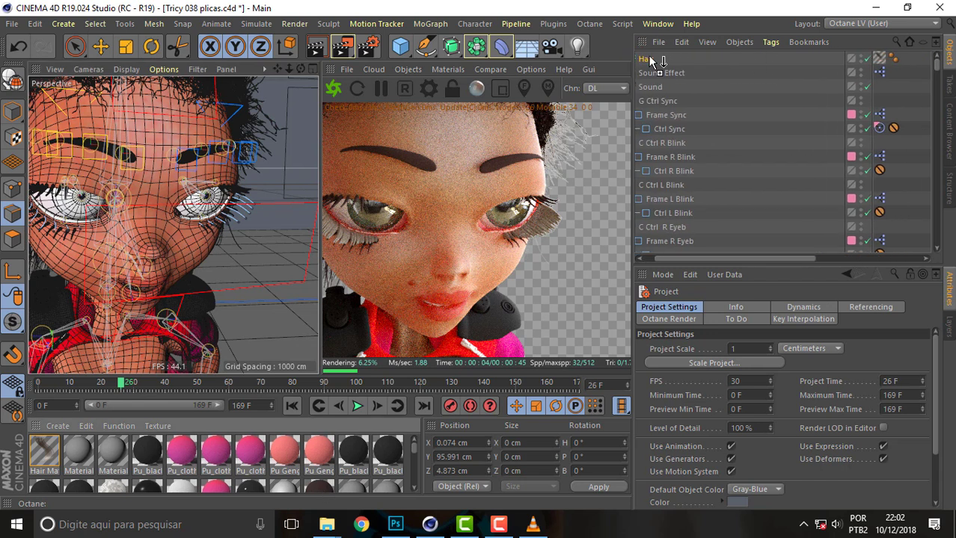
click(879, 59)
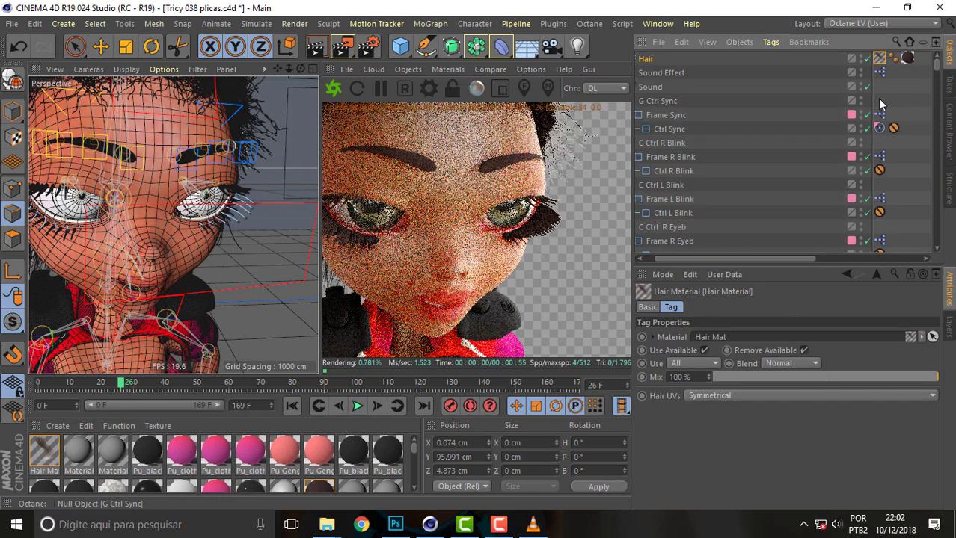
drag(879, 104, 879, 129)
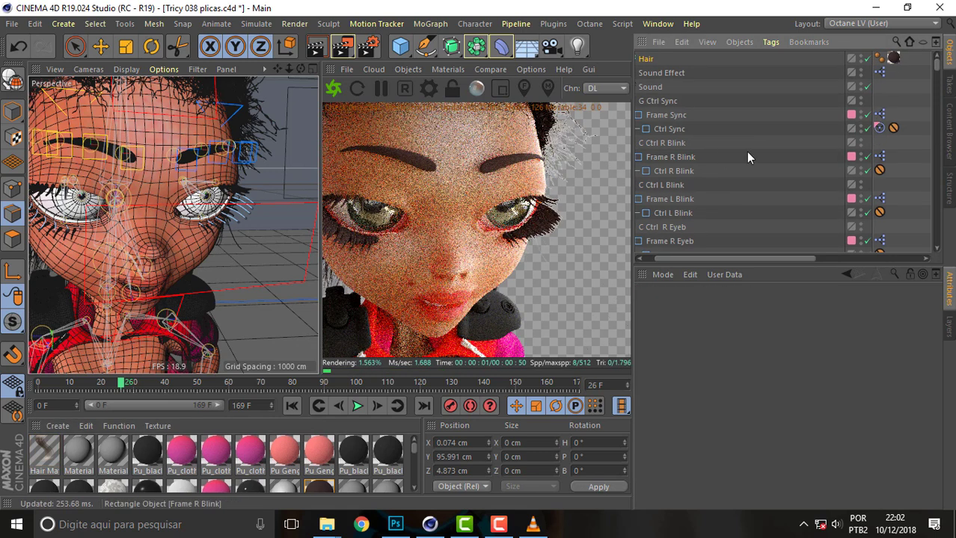
click(892, 58)
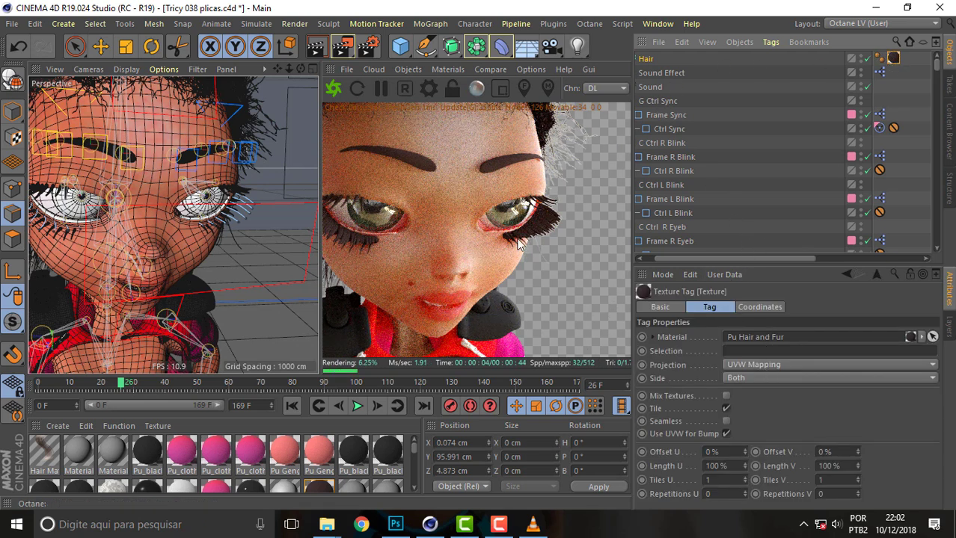
In the Hair object's Dynamics settings, enable Rigid and disable Collisions.
click(647, 59)
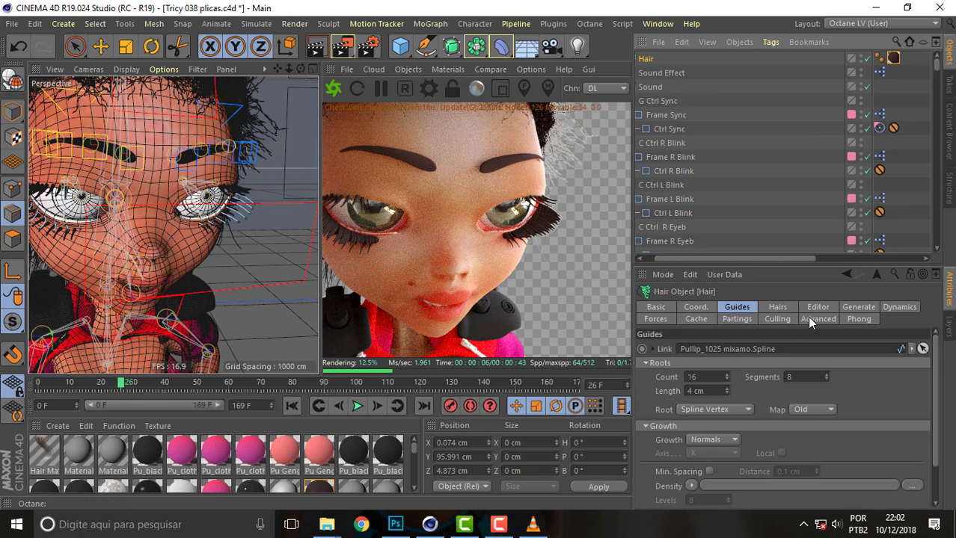
click(857, 309)
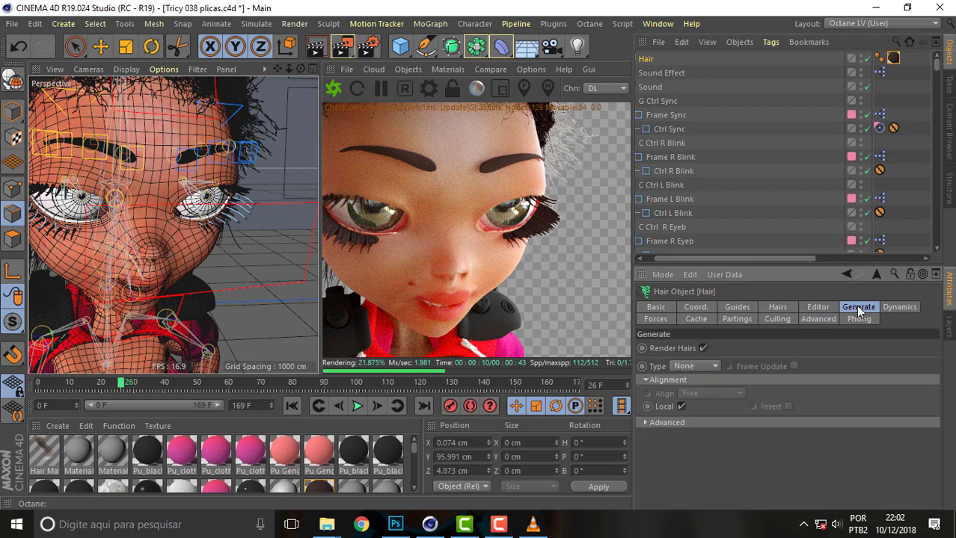
click(892, 308)
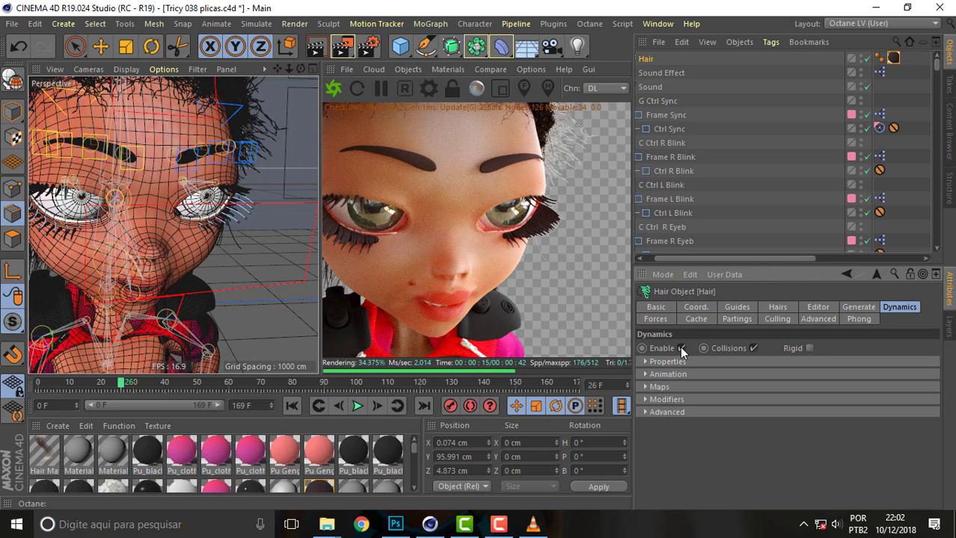
click(809, 348)
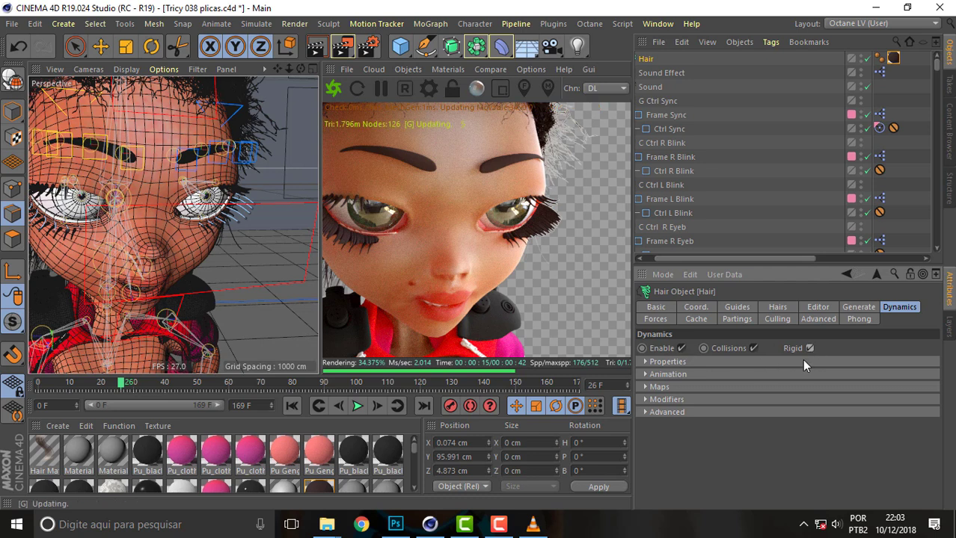
click(752, 348)
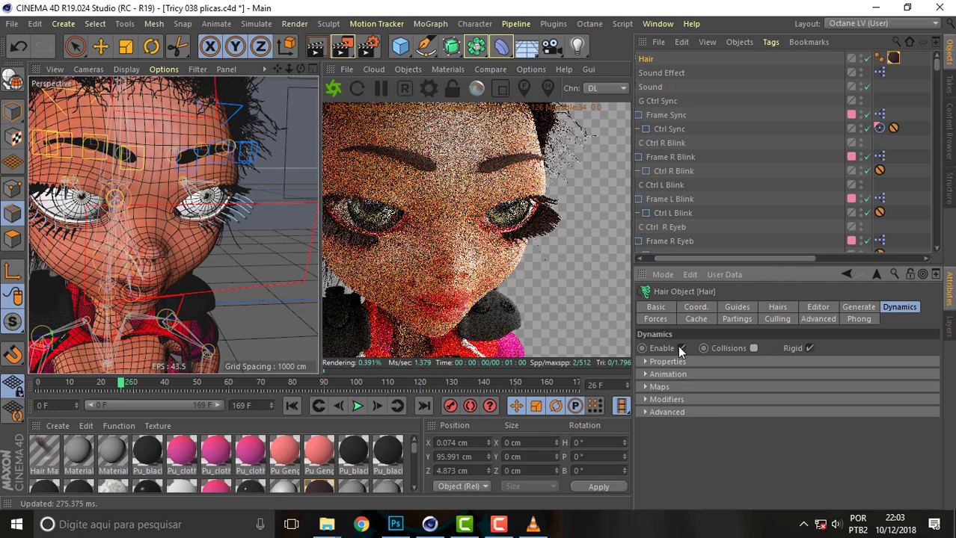
click(679, 348)
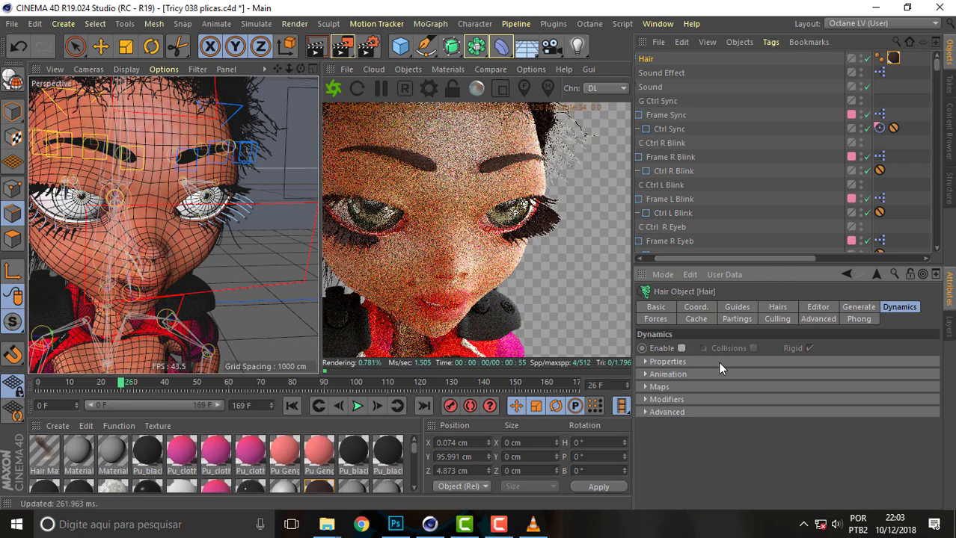
click(679, 347)
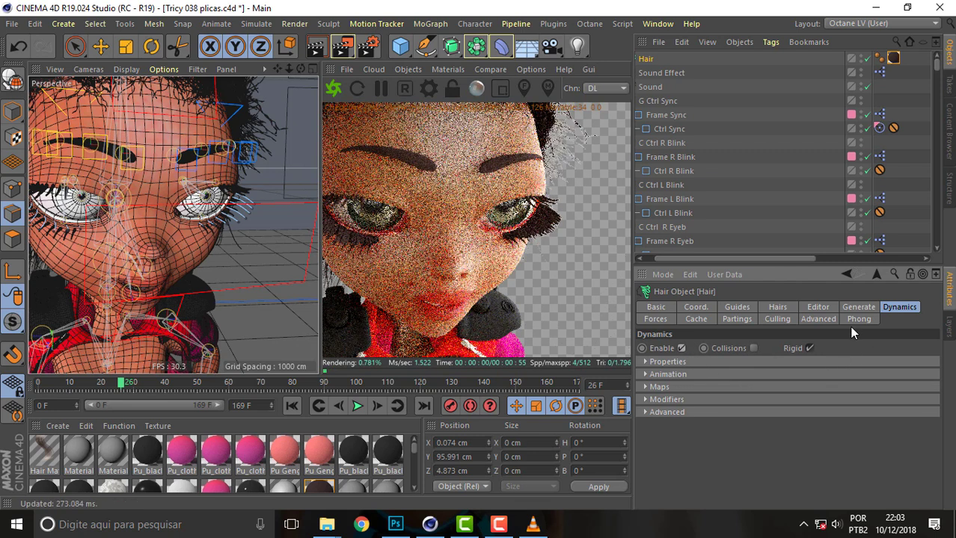
click(815, 311)
click(778, 310)
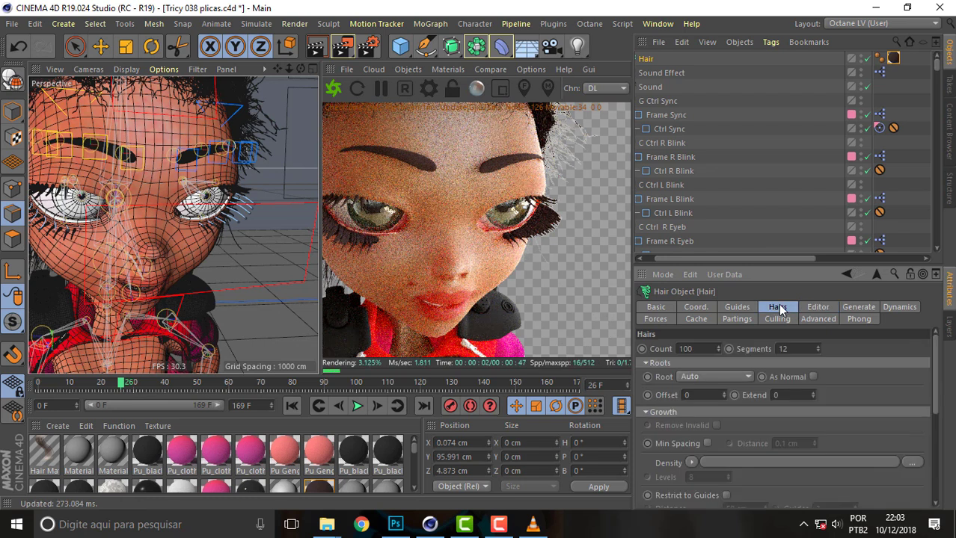
Change the Hair object's hair Count to 50, then orbit out to check the lashes.
click(700, 351)
text(50)
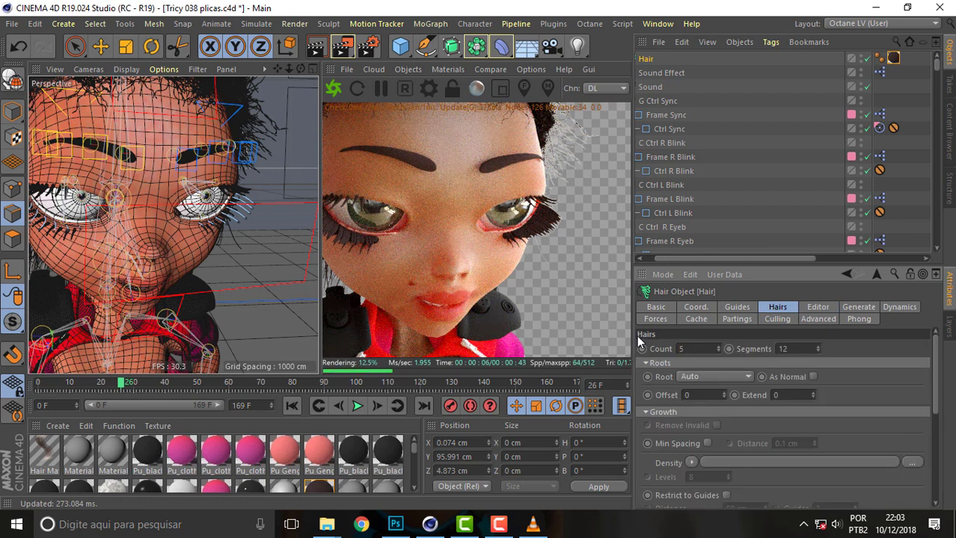
key(Return)
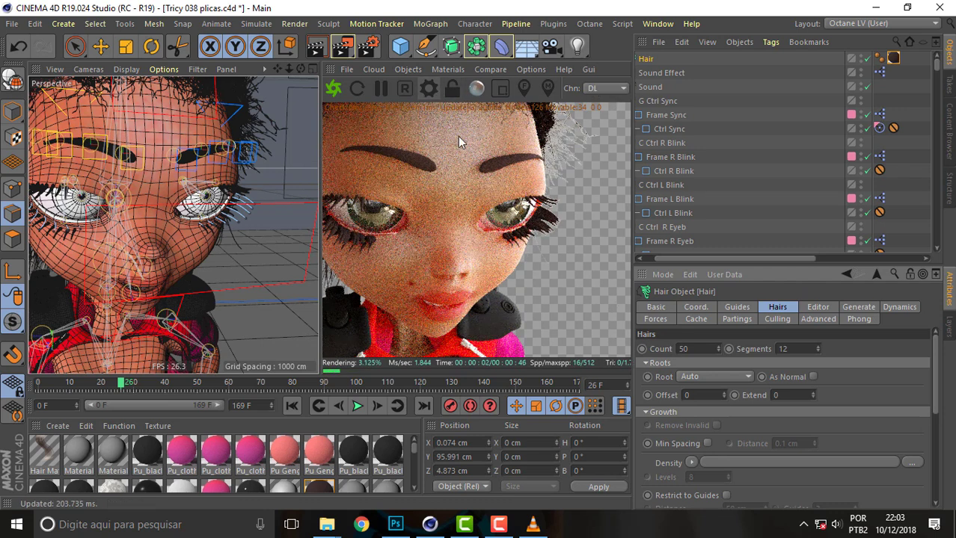
drag(302, 67, 441, 217)
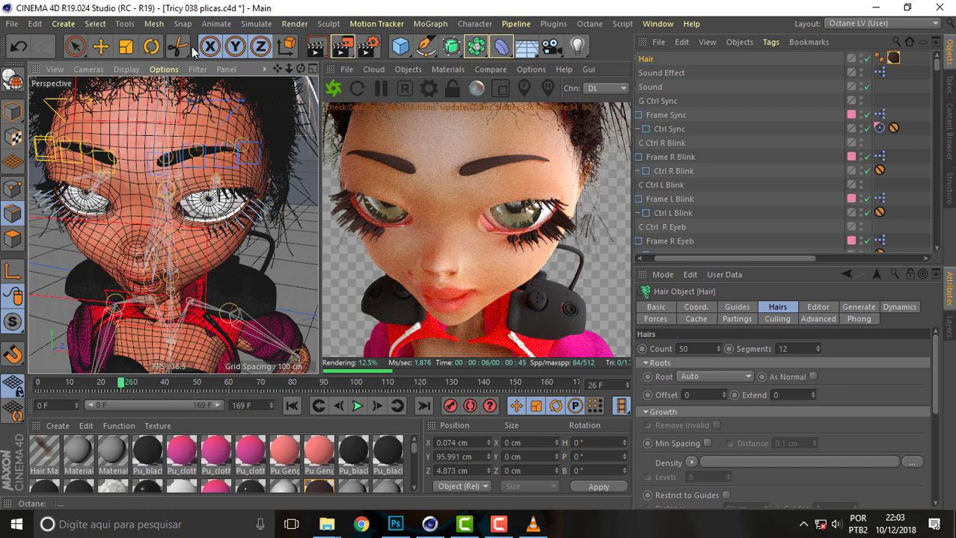
Brush the hair guides at the eye's outer corner, then orbit to look down on the head.
click(257, 24)
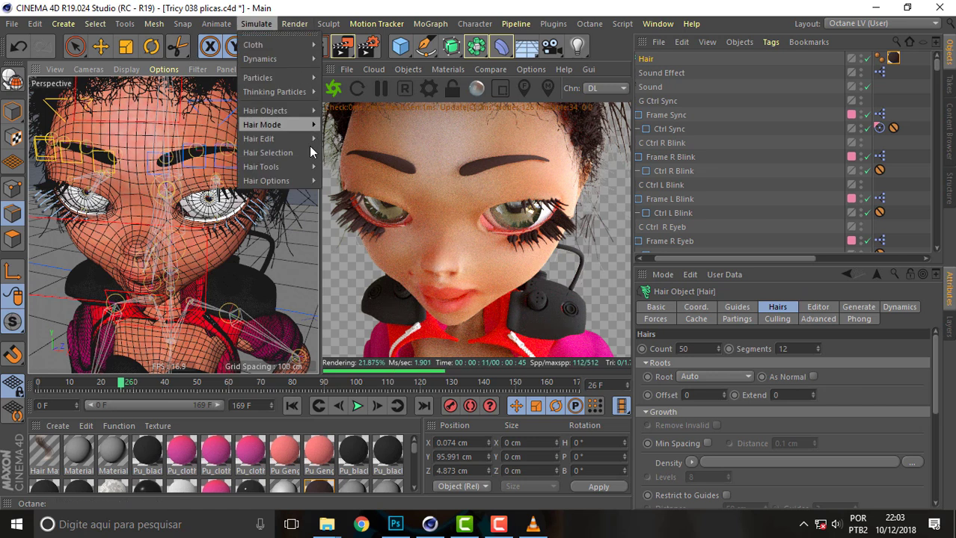
mouse_move(261, 167)
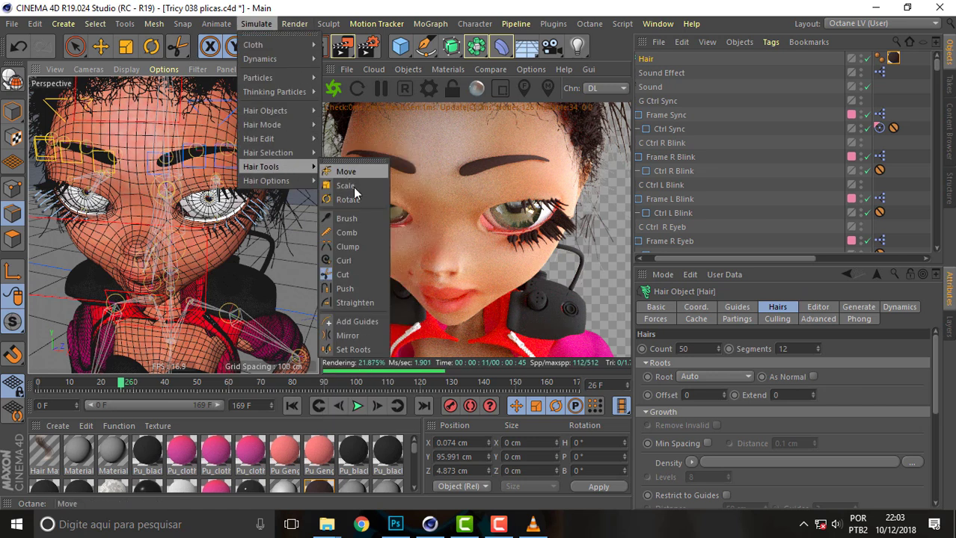
click(358, 221)
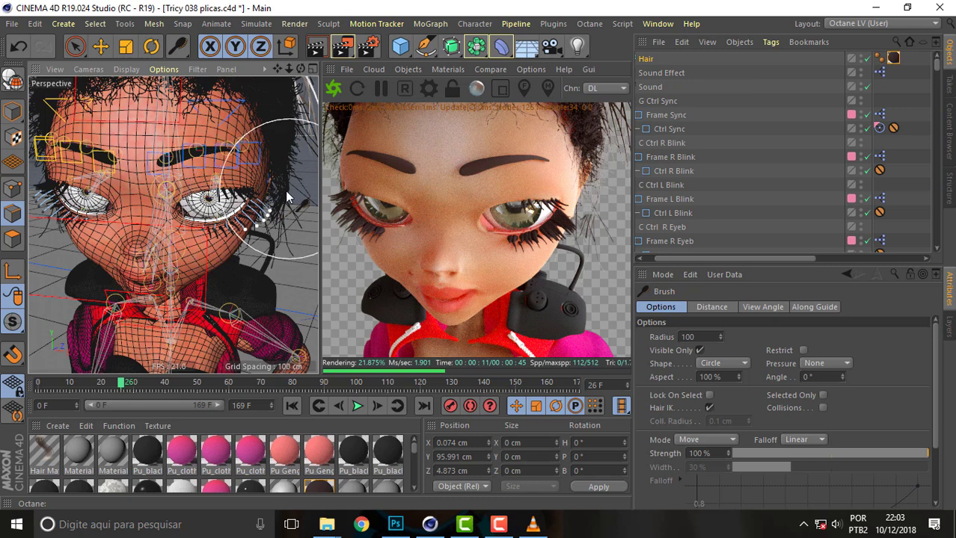
mouse_move(298, 195)
mouse_down()
mouse_move(258, 204)
mouse_move(263, 215)
mouse_move(32, 216)
mouse_up()
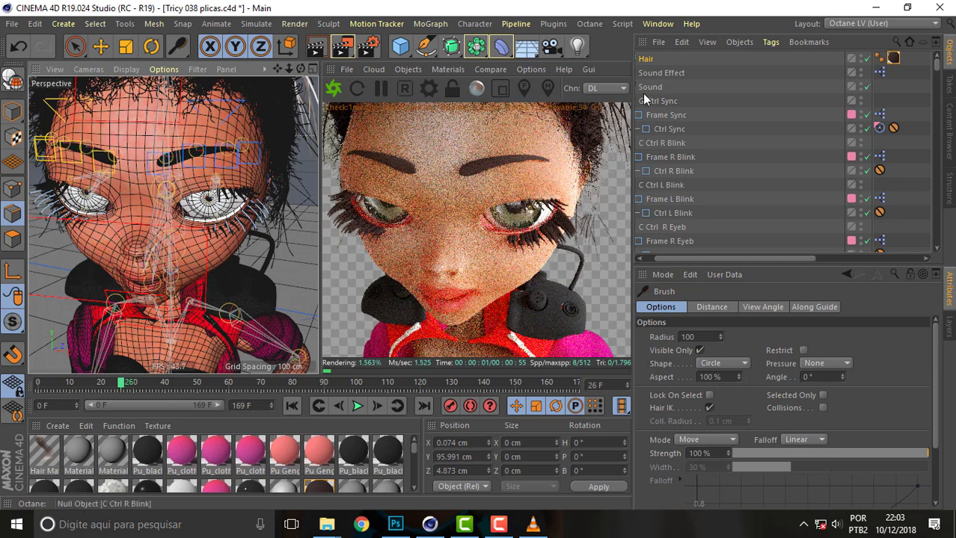
drag(299, 68, 300, 45)
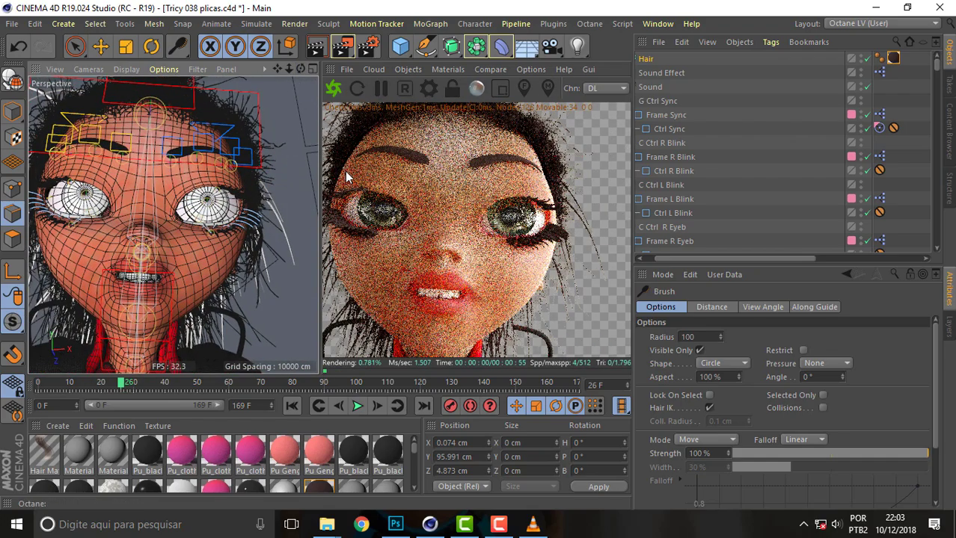
drag(303, 60, 303, 105)
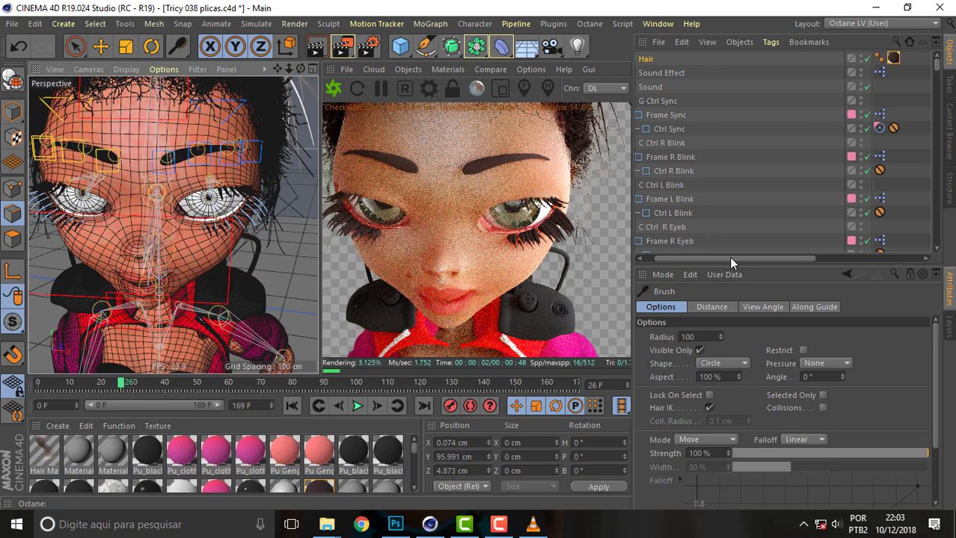
drag(729, 256, 647, 262)
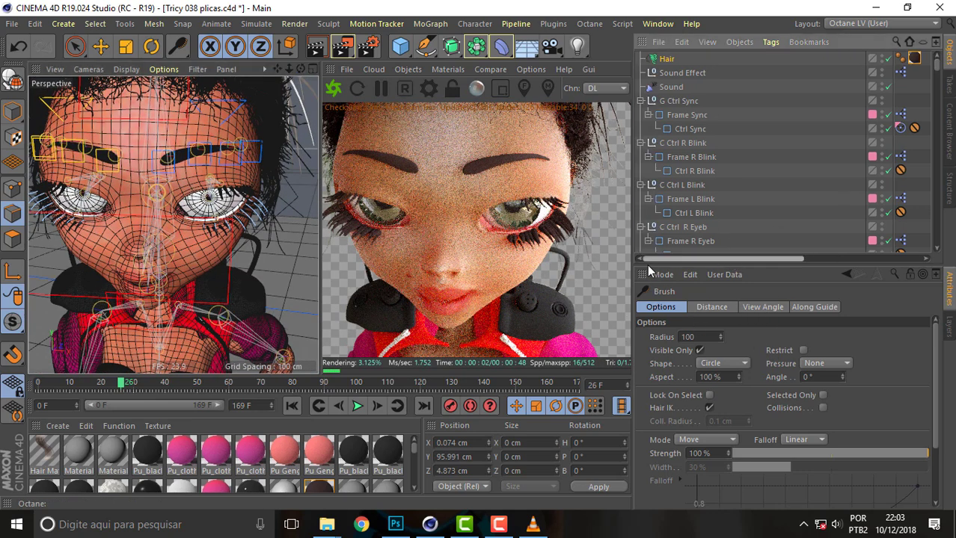
Add an Octane ObjectTag to the Hair object.
click(665, 62)
right_click(666, 61)
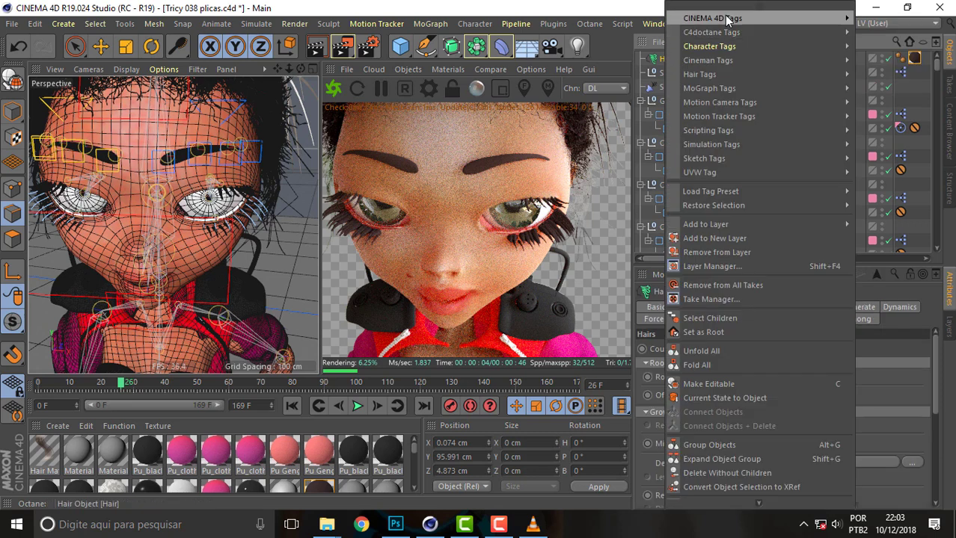
mouse_move(711, 33)
click(911, 80)
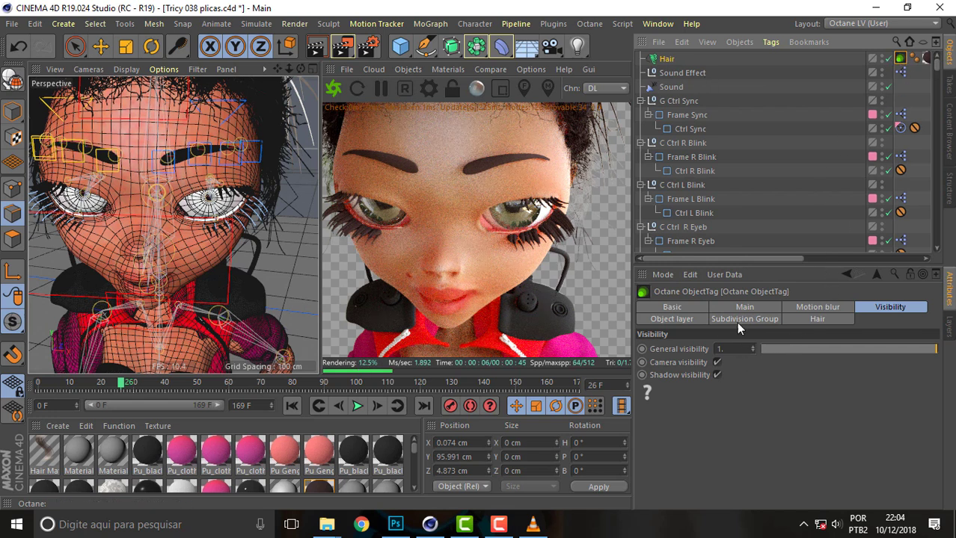
In the tag's Hair settings, enable Render As Hair with root thickness 0.2 and tip 0.01.
click(817, 320)
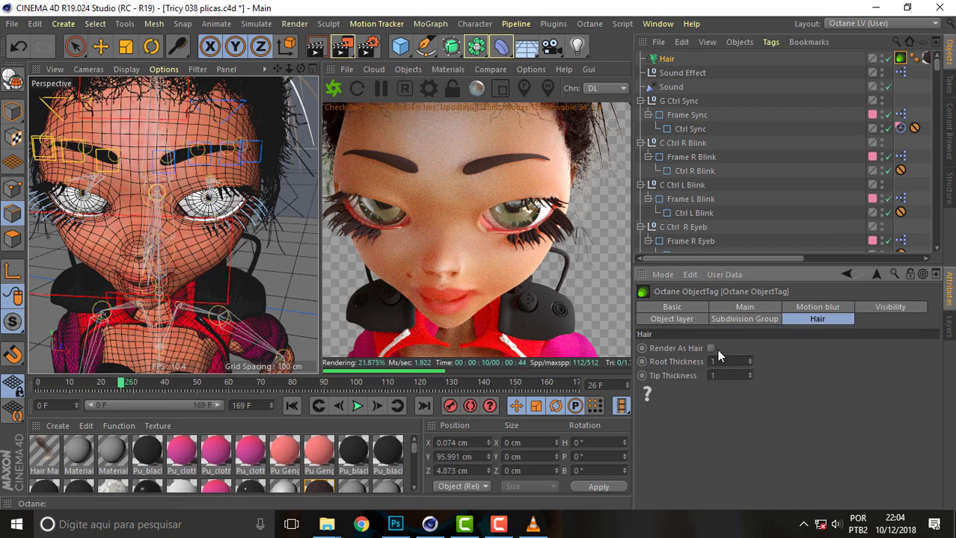
click(710, 348)
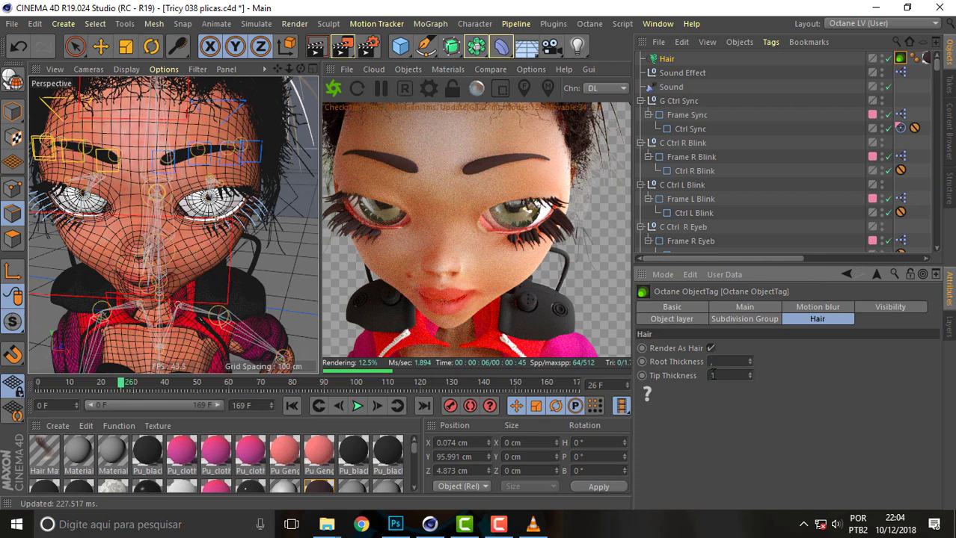
key(Tab)
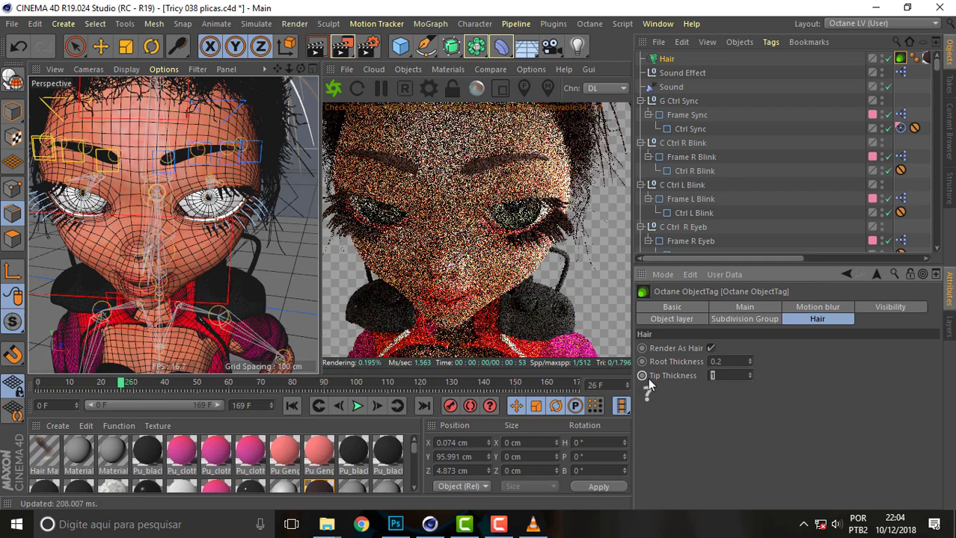
text(0.01)
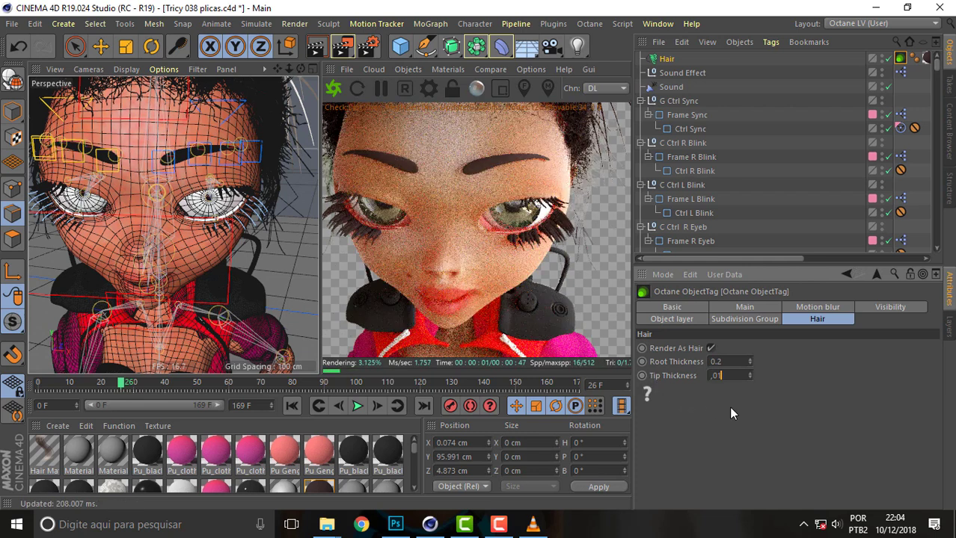
key(Return)
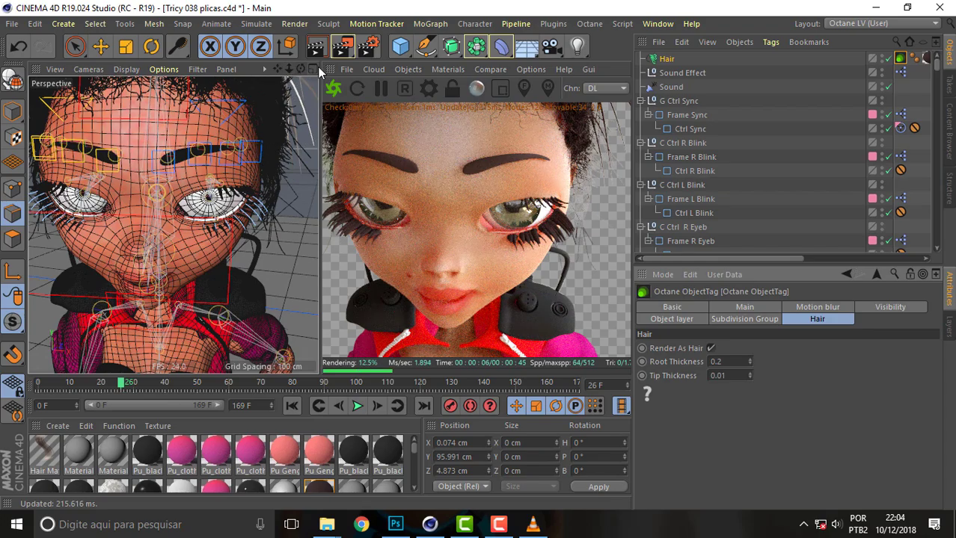
Undo the last change, delete the Hair's Octane ObjectTag, and reselect the Hair object.
mouse_move(298, 66)
mouse_down()
mouse_move(291, 69)
mouse_move(331, 140)
mouse_up()
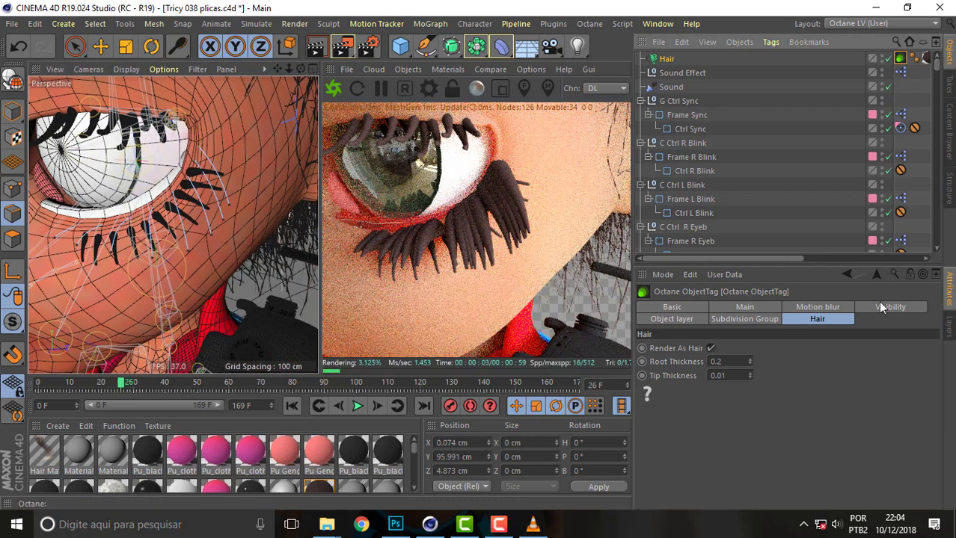
key(ctrl+z)
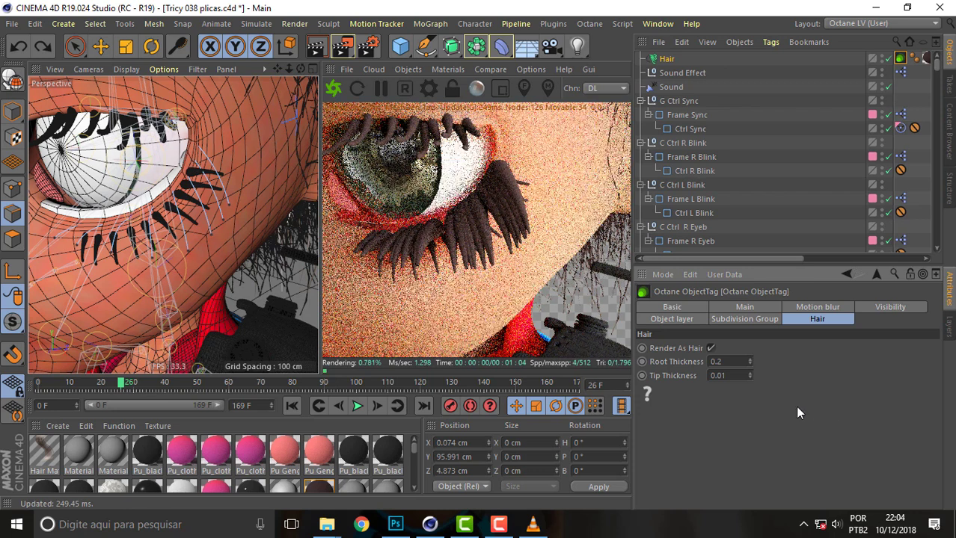
click(901, 60)
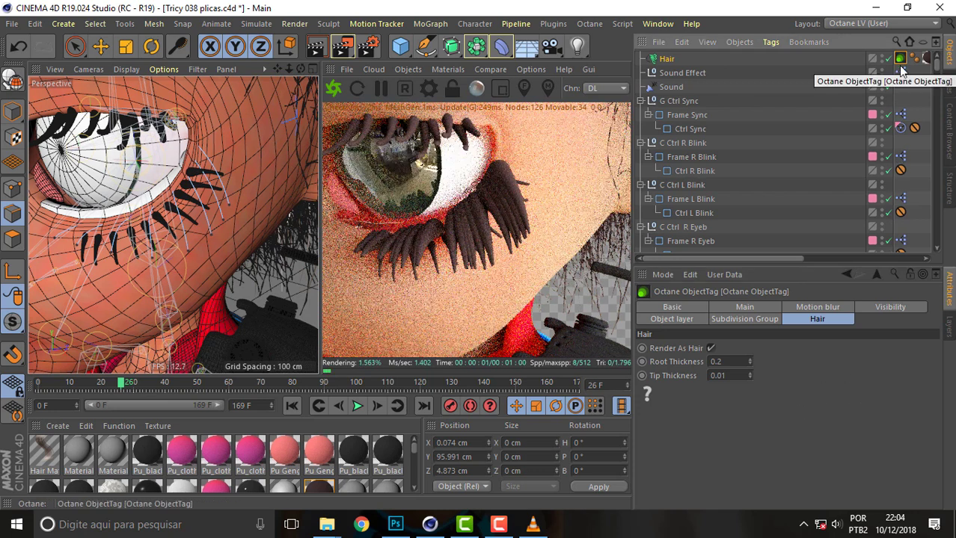
key(Delete)
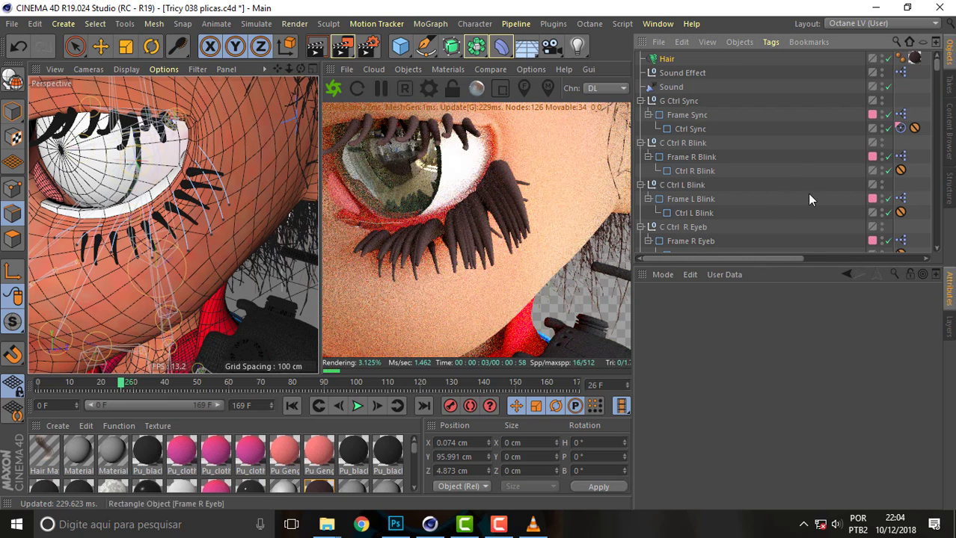
click(666, 59)
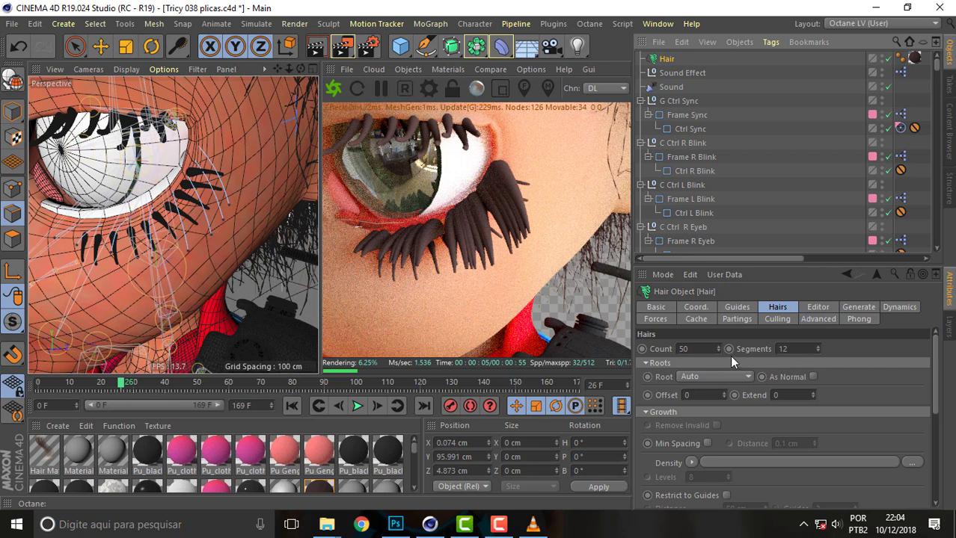
Look through the Hair object's Generate, Dynamics, Advanced, Culling, Partings and Hairs tabs.
click(857, 309)
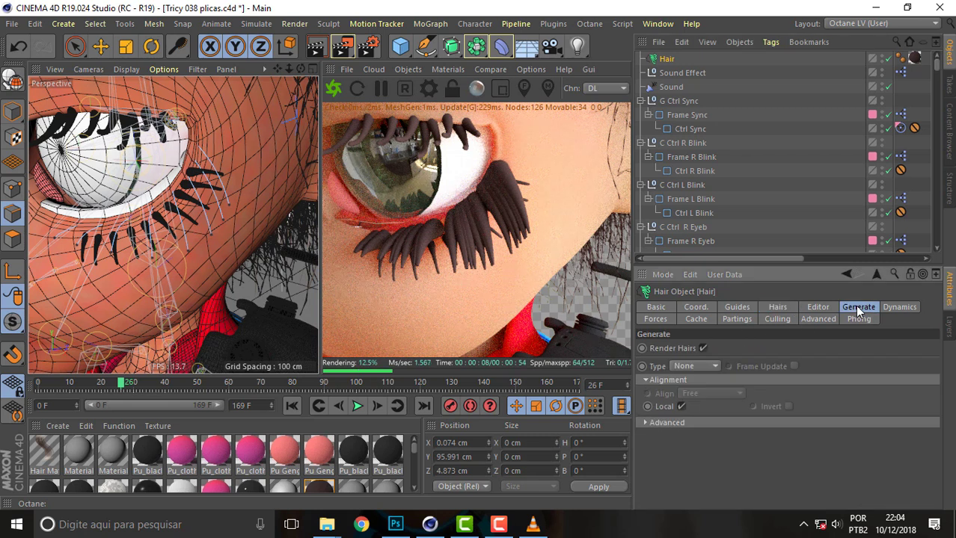
click(901, 308)
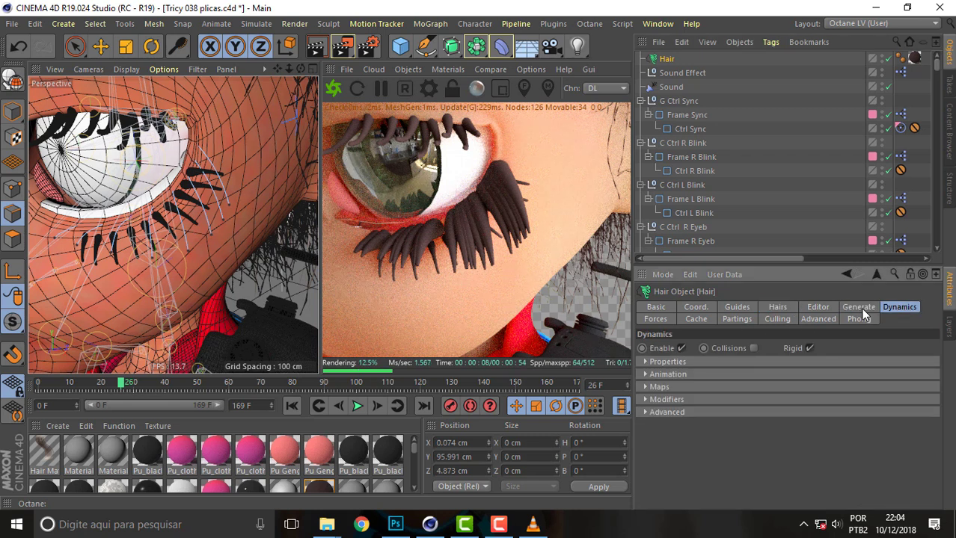
click(816, 319)
click(777, 319)
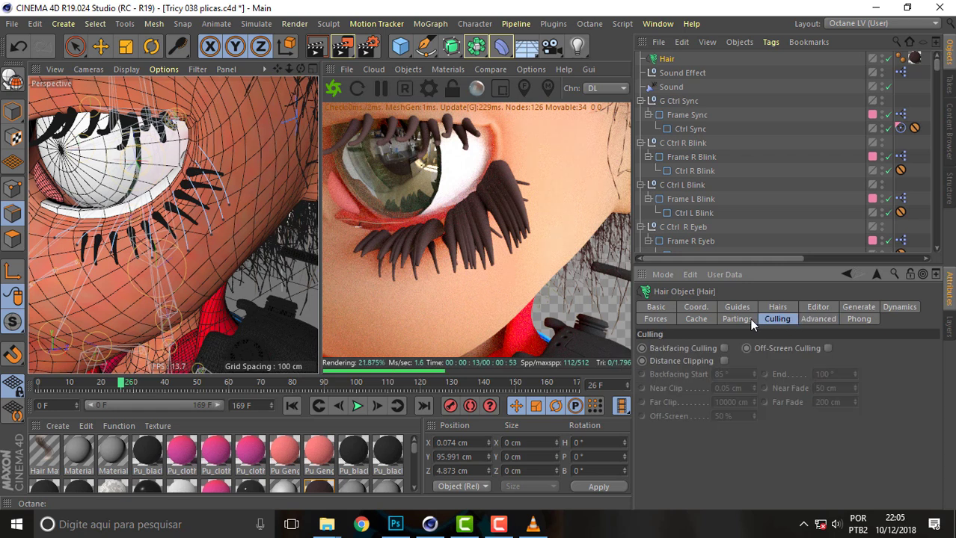
click(747, 320)
click(777, 308)
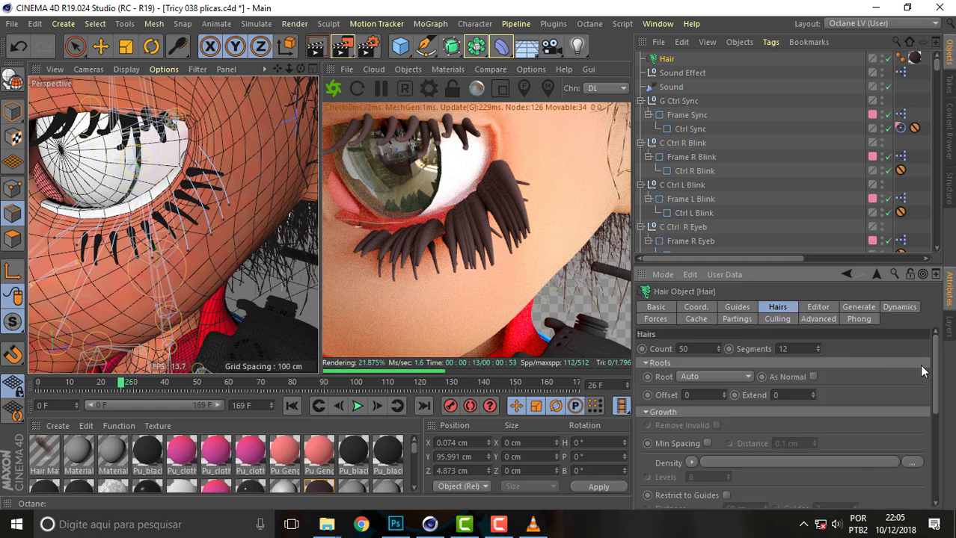
drag(935, 374, 935, 455)
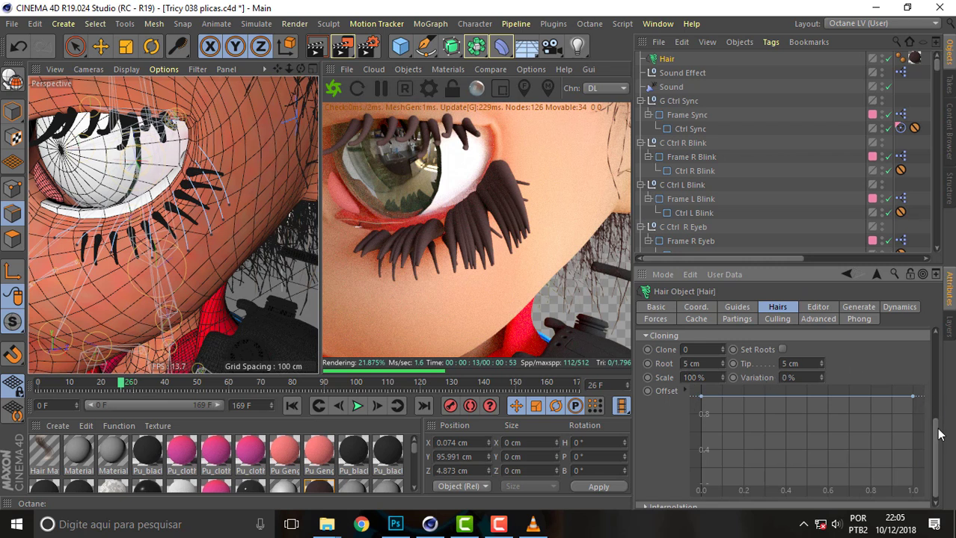
mouse_move(935, 434)
mouse_down()
mouse_move(934, 410)
mouse_move(927, 416)
mouse_up()
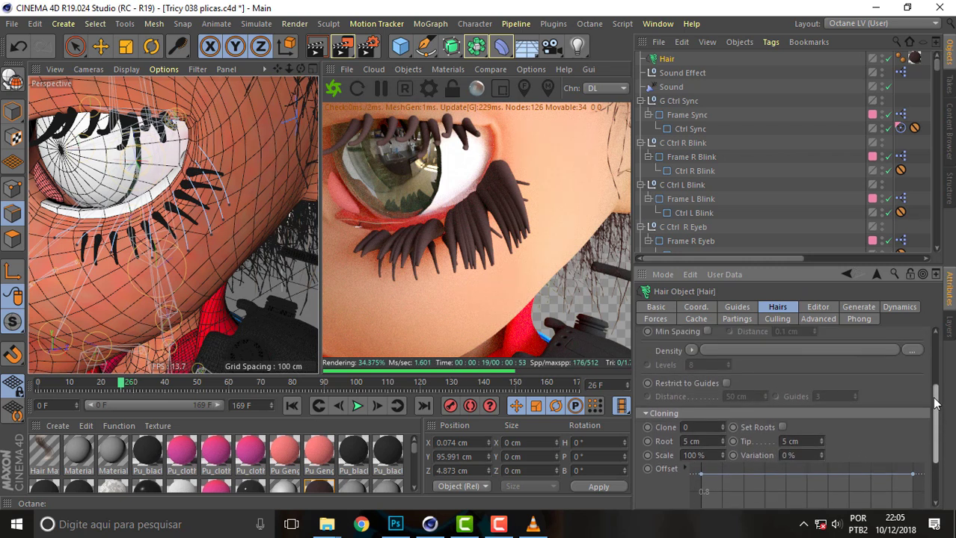
scroll(927, 415, up, 2)
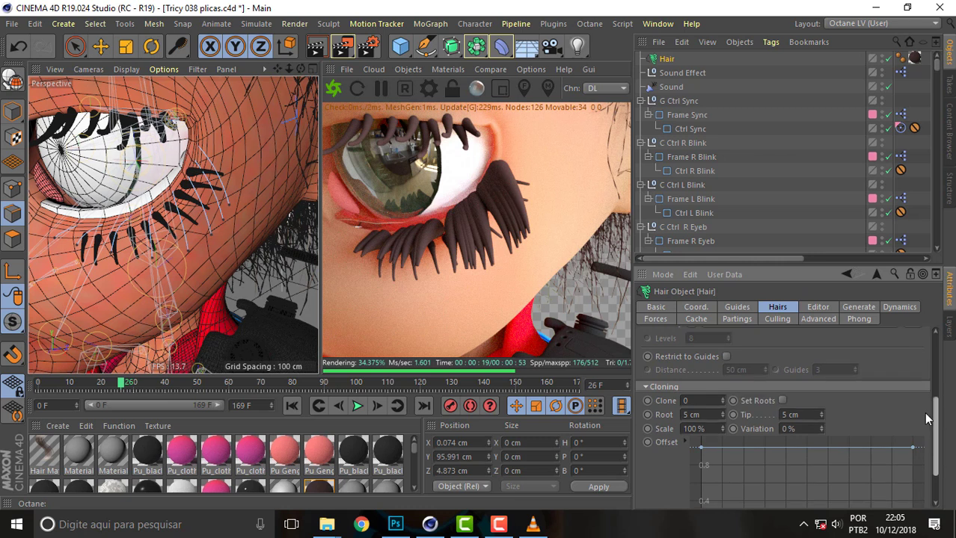
scroll(927, 416, up, 2)
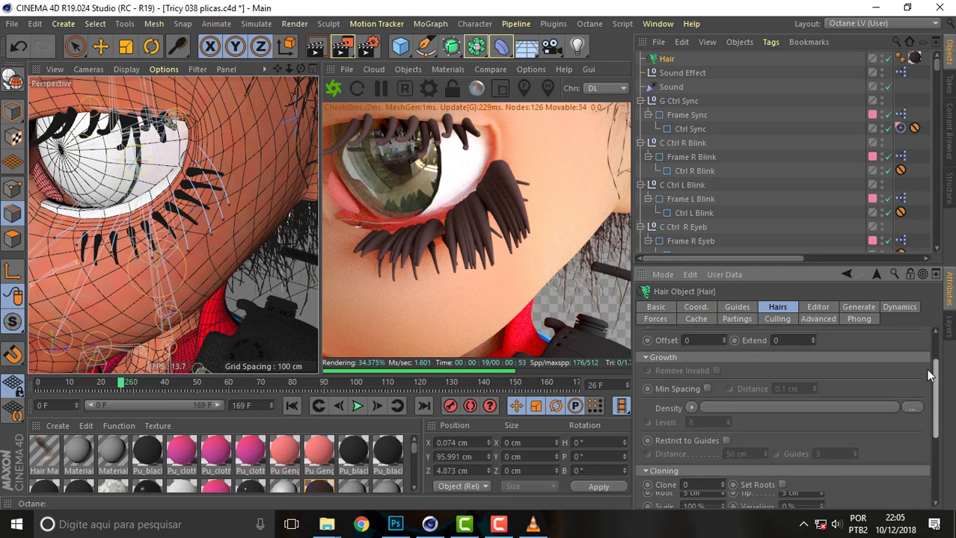
Switch the guide Root to Spline Uniform, then back to Spline Vertex.
click(736, 307)
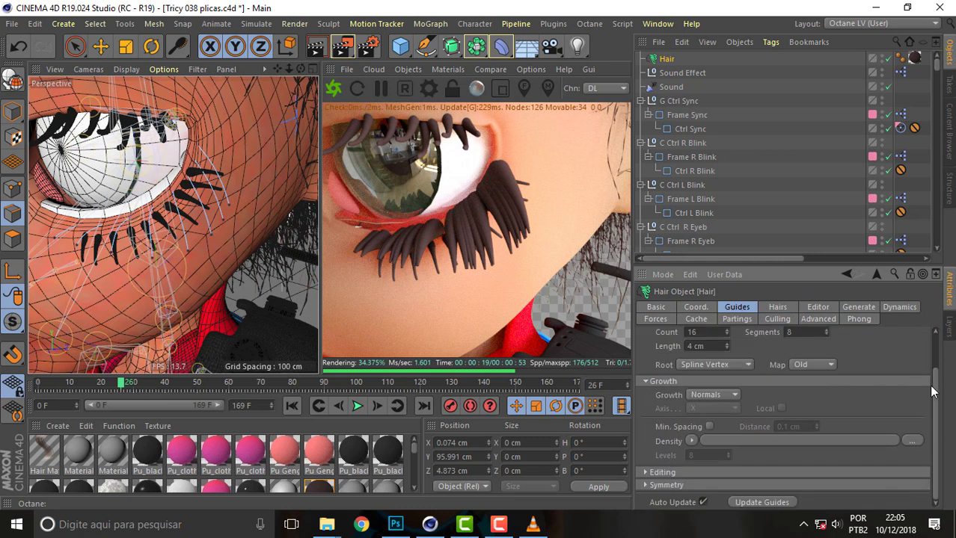
click(723, 364)
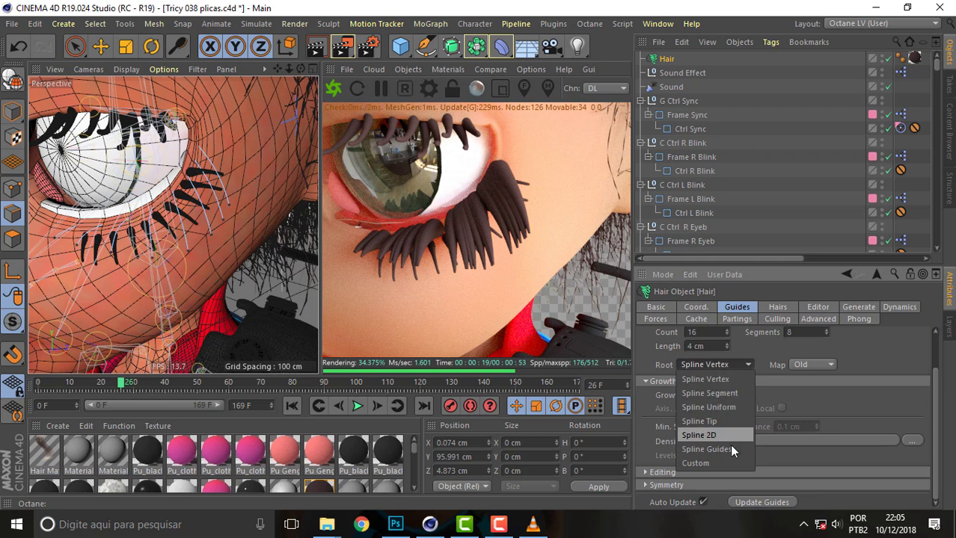
click(728, 406)
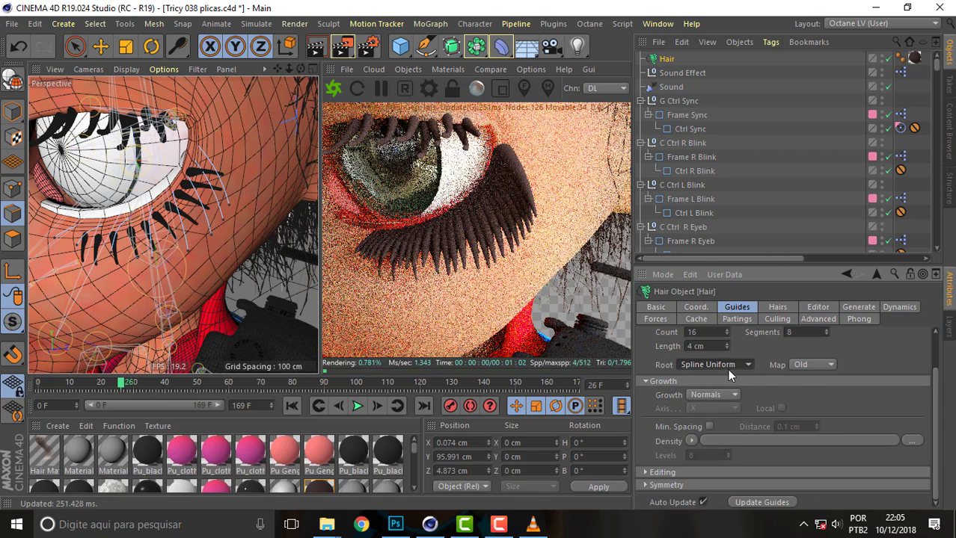
click(728, 369)
click(725, 388)
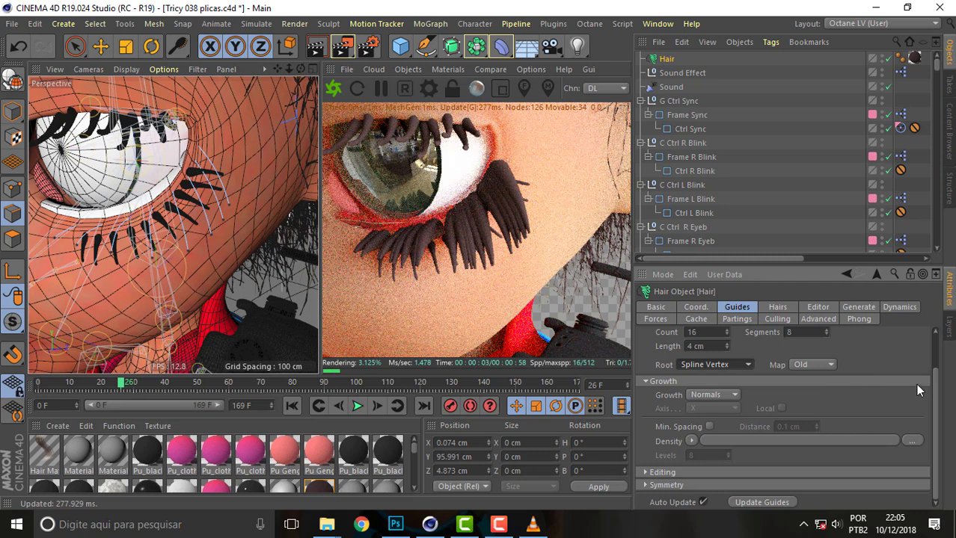
Set the guide Length to 1 cm, then back to 4 cm, and view the Generate settings.
click(717, 349)
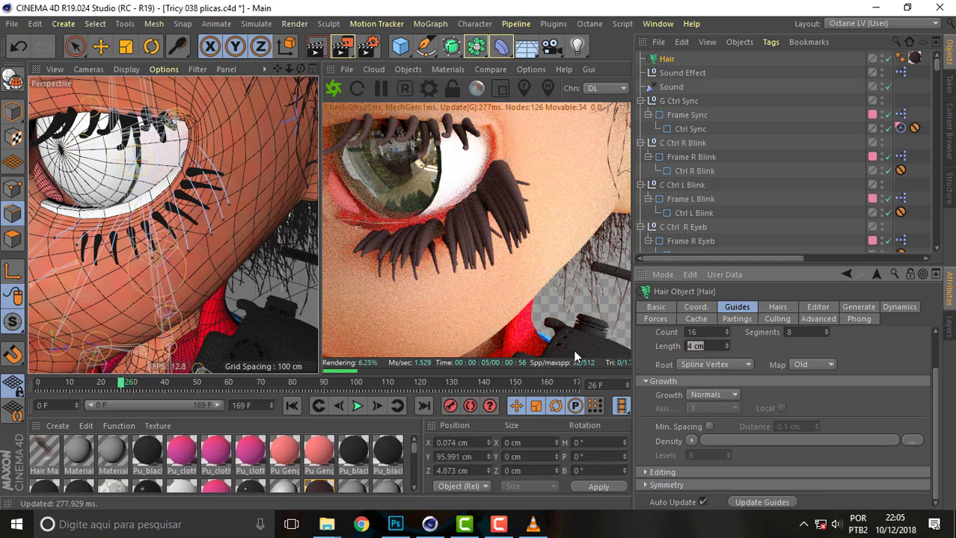
text(1)
key(Return)
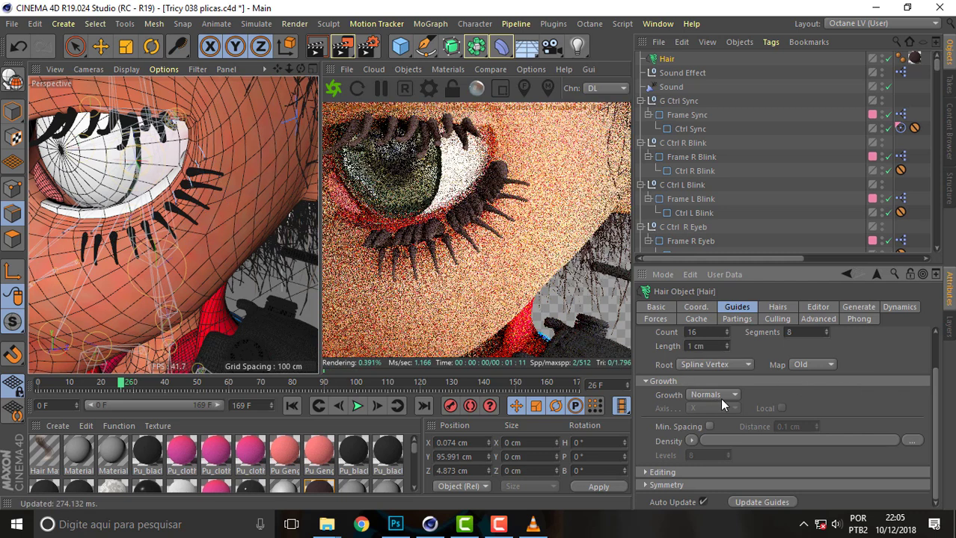
click(712, 347)
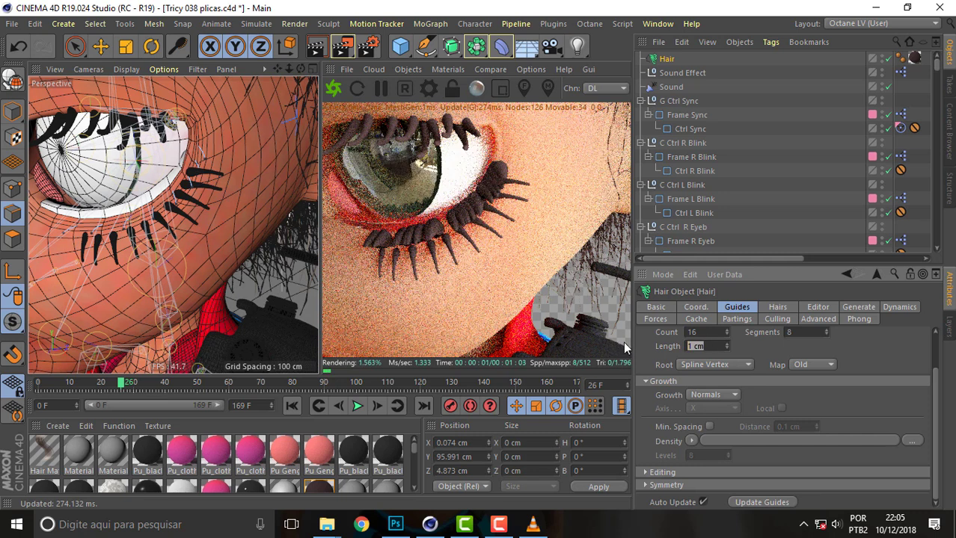
text(4)
key(Return)
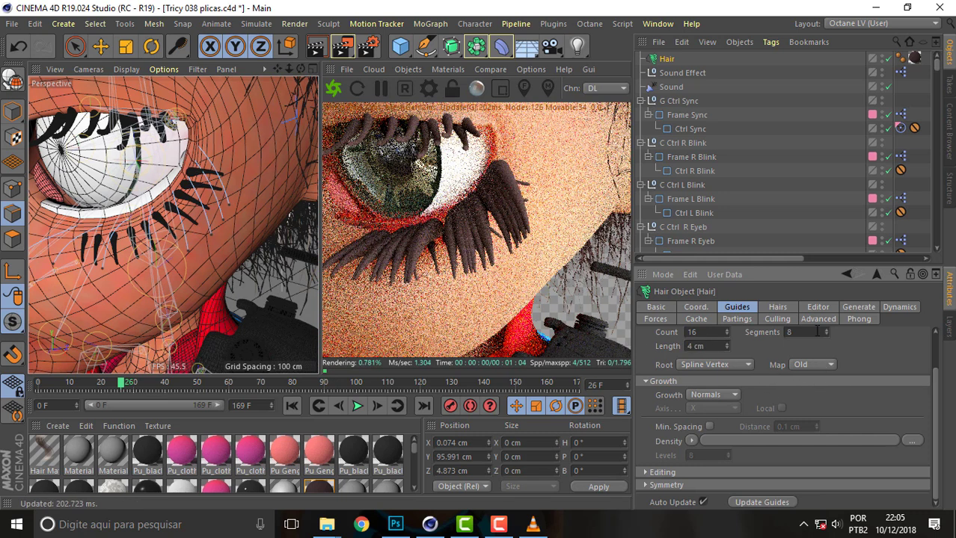
click(858, 309)
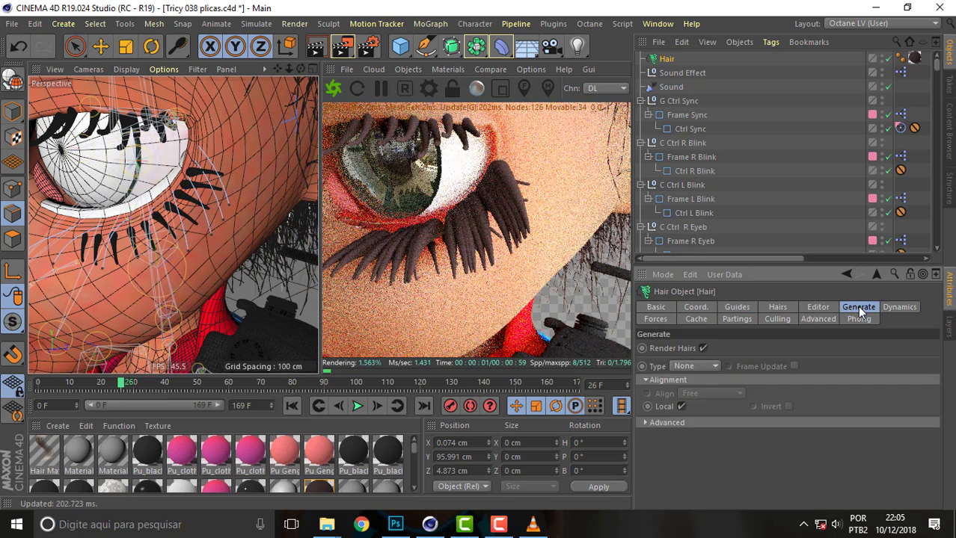
Set the hair generation Type to Circle, then review the Dynamics, Editor, Hairs, Culling, Phong and Guides tabs.
click(703, 371)
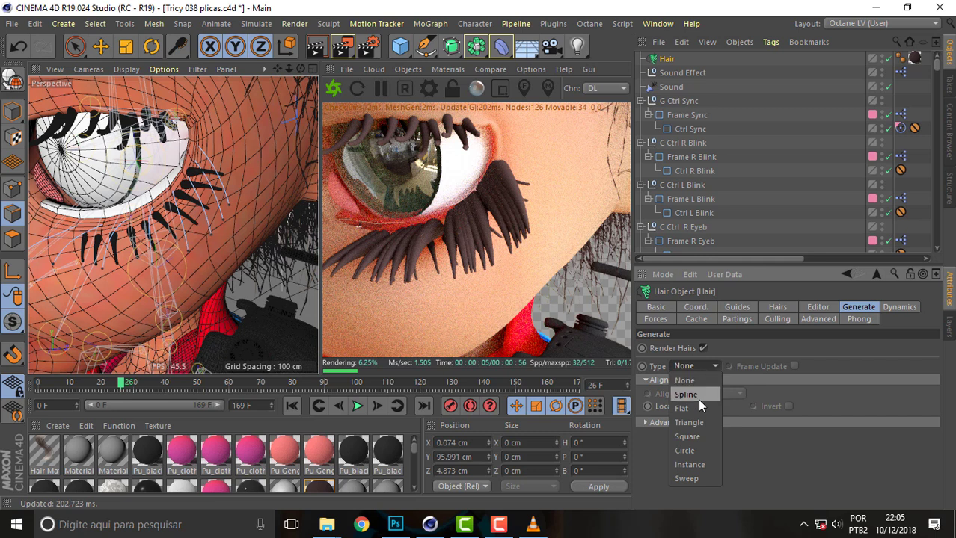
click(695, 449)
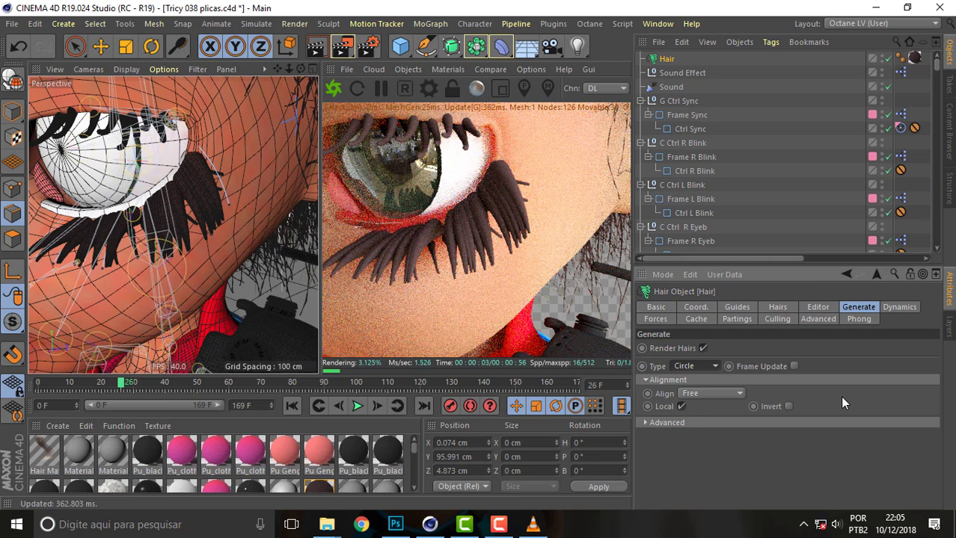
click(898, 307)
click(819, 310)
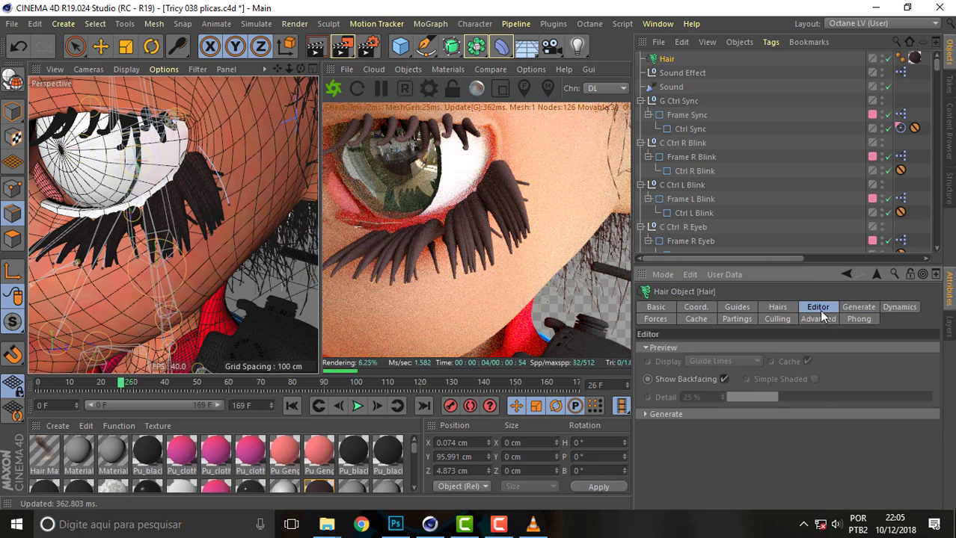
click(645, 414)
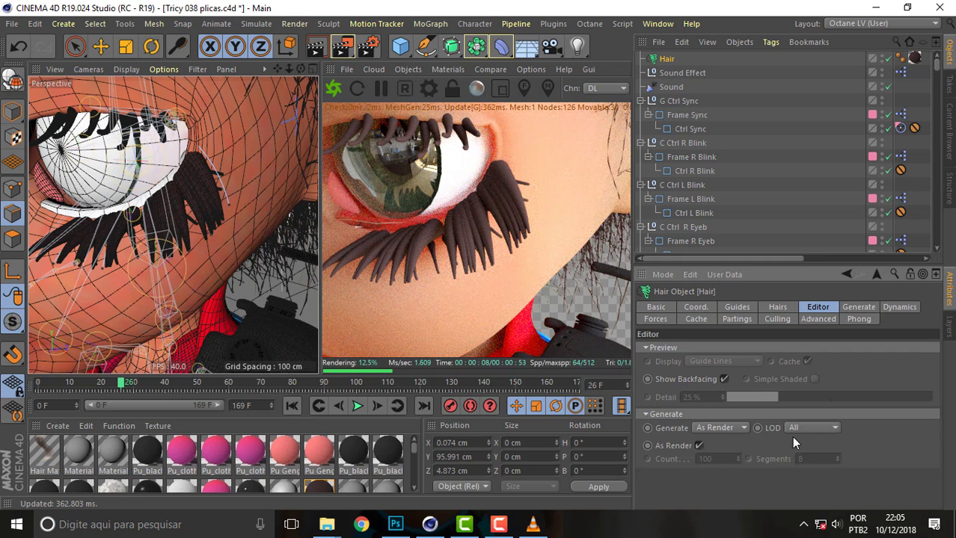
click(778, 307)
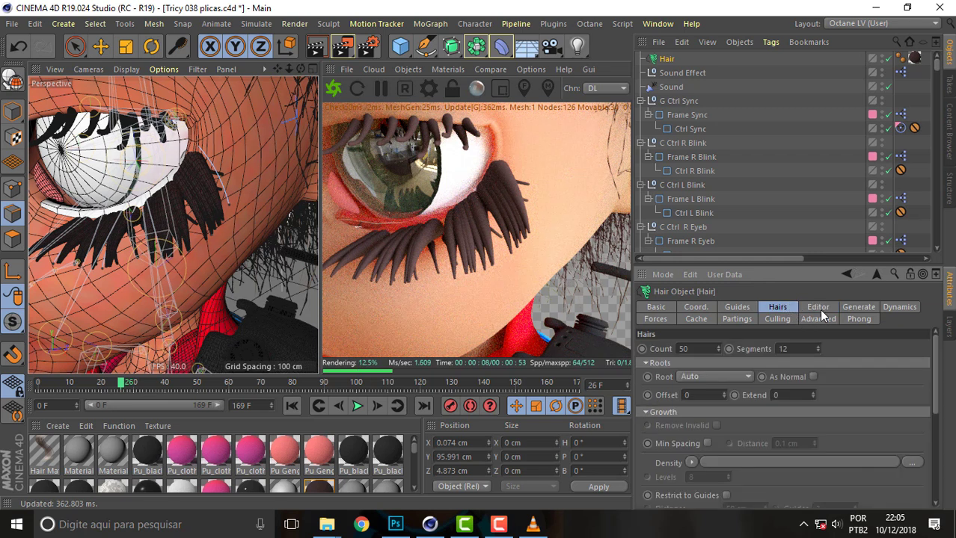
click(775, 321)
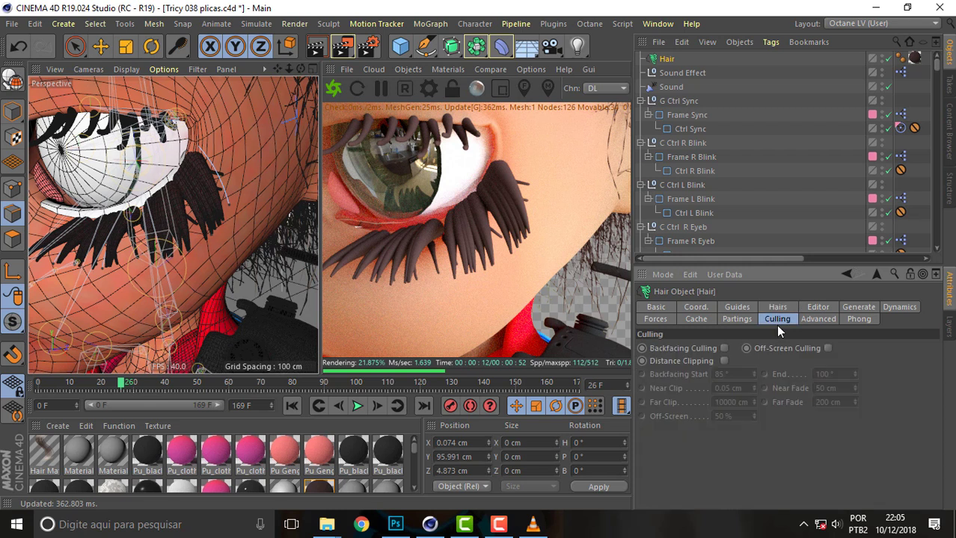
click(849, 319)
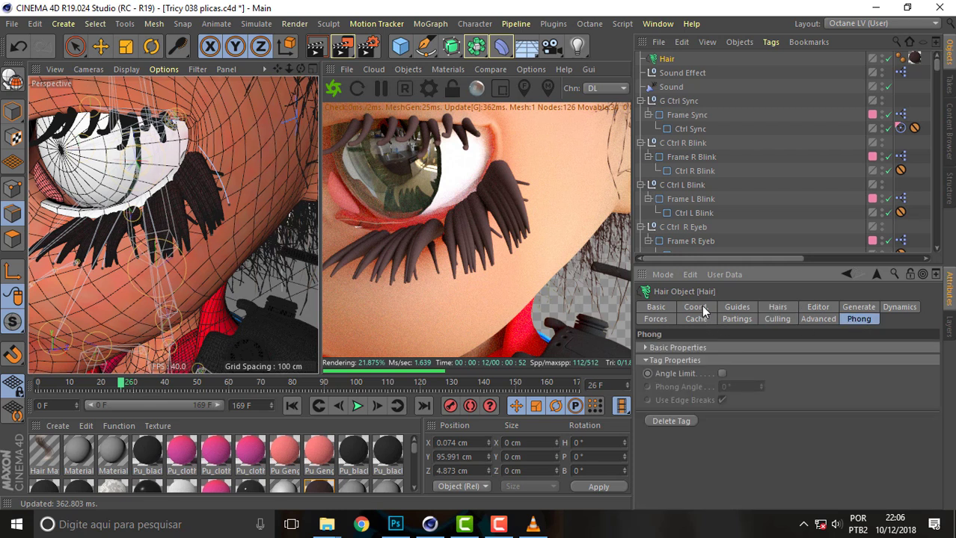
click(737, 307)
In the Hairs cloning settings, drag the Offset curve down from about 0.4 to zero.
drag(936, 378, 937, 461)
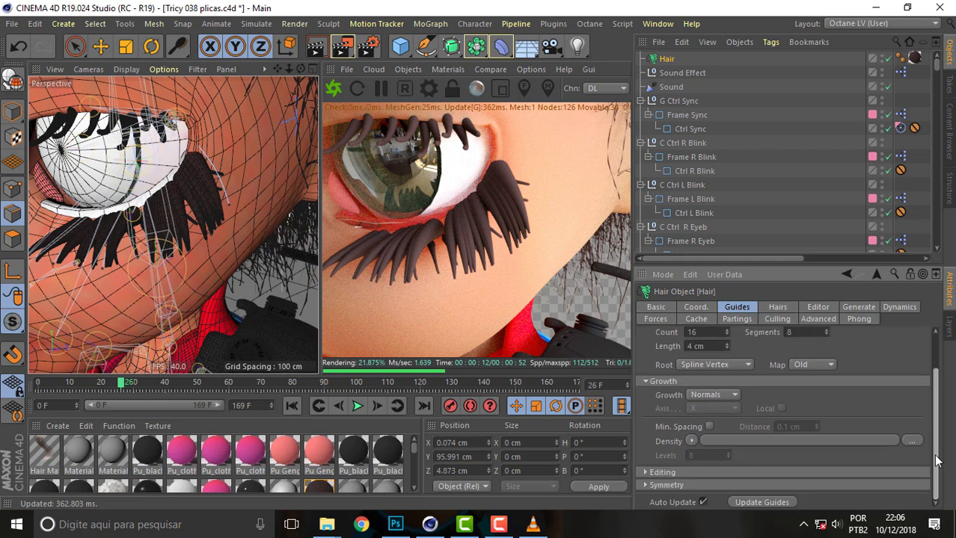
click(644, 473)
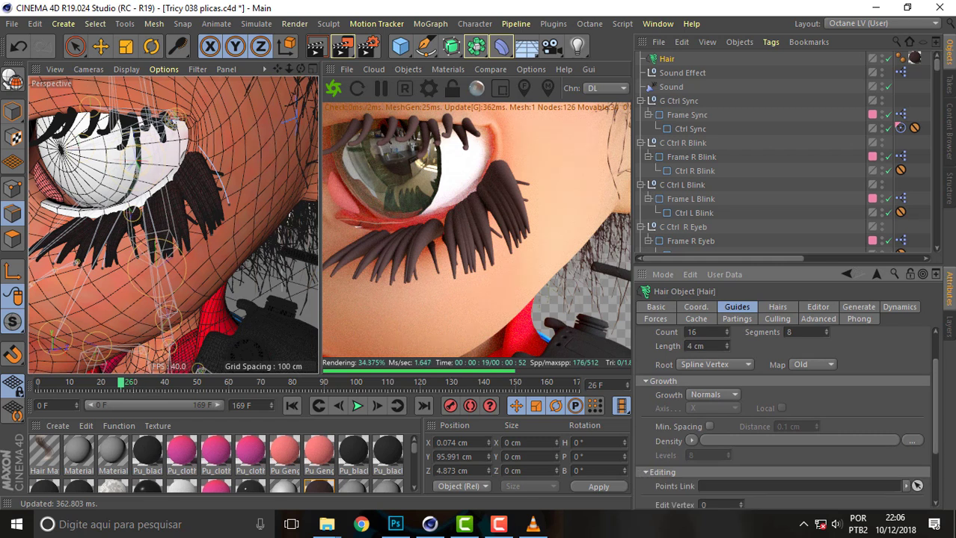
drag(934, 391, 939, 467)
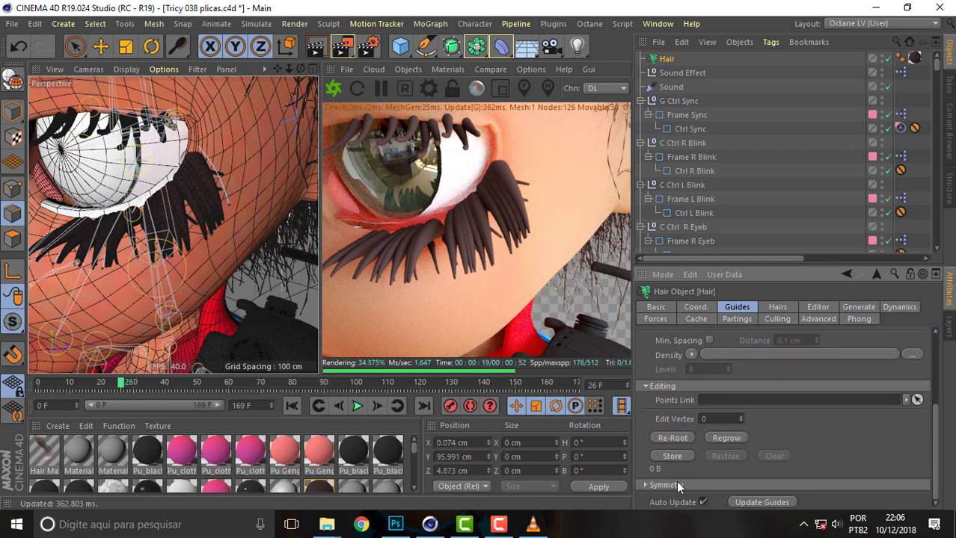
click(778, 308)
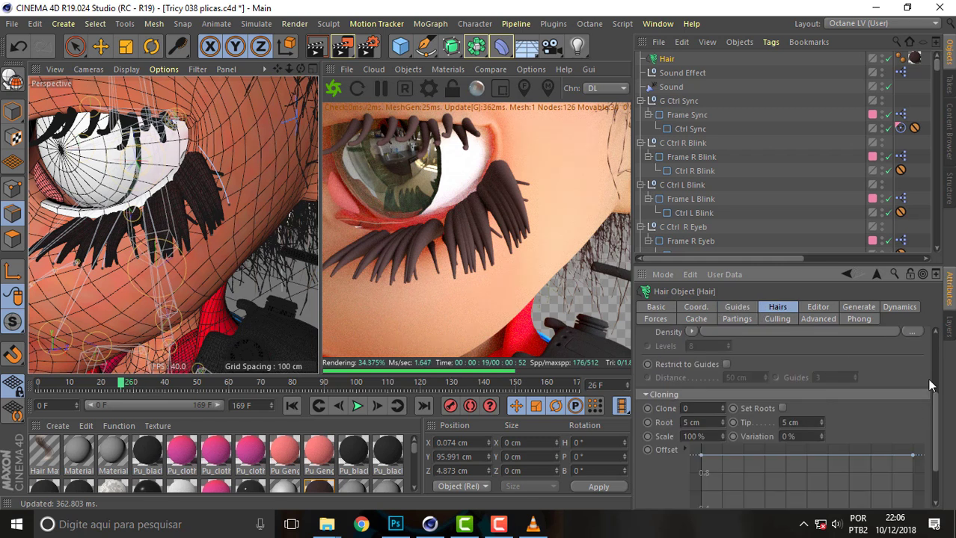
drag(936, 398, 939, 458)
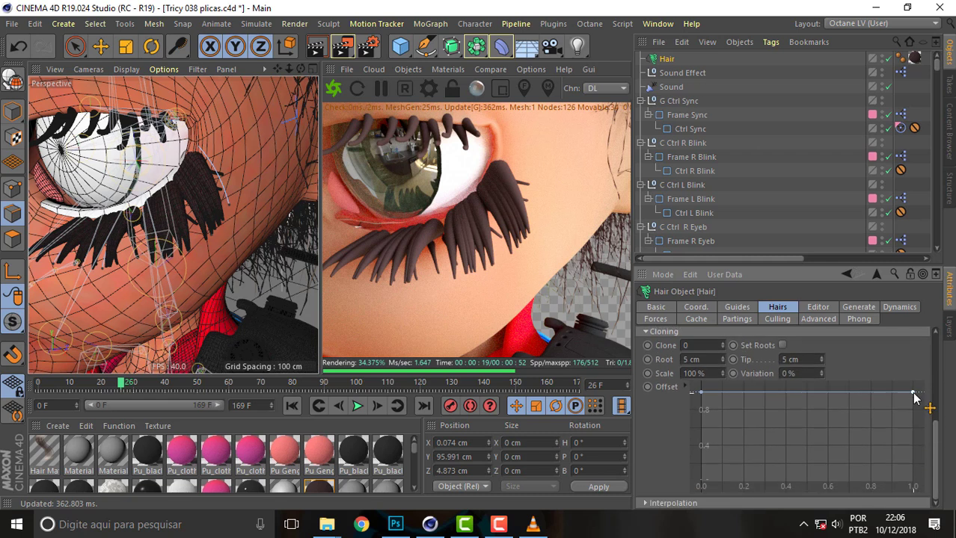
drag(912, 393, 923, 487)
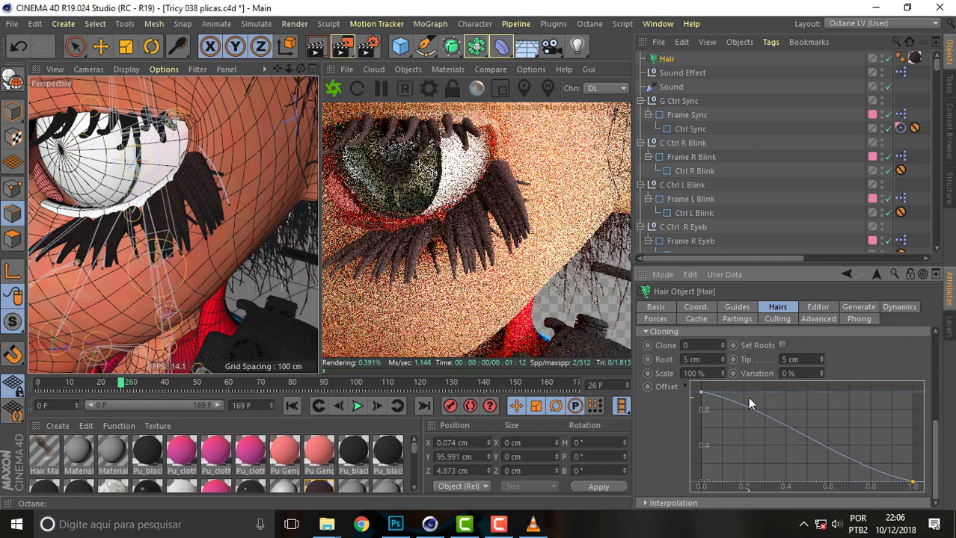
drag(702, 394, 701, 434)
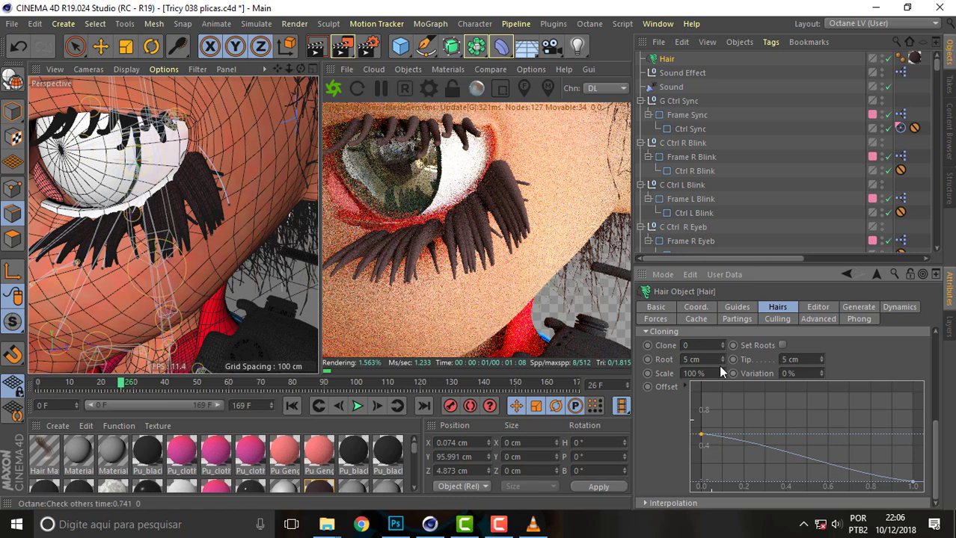
Set cloning Variation to 30%, Root to 2 cm and Tip to 0.1 cm.
double_click(810, 374)
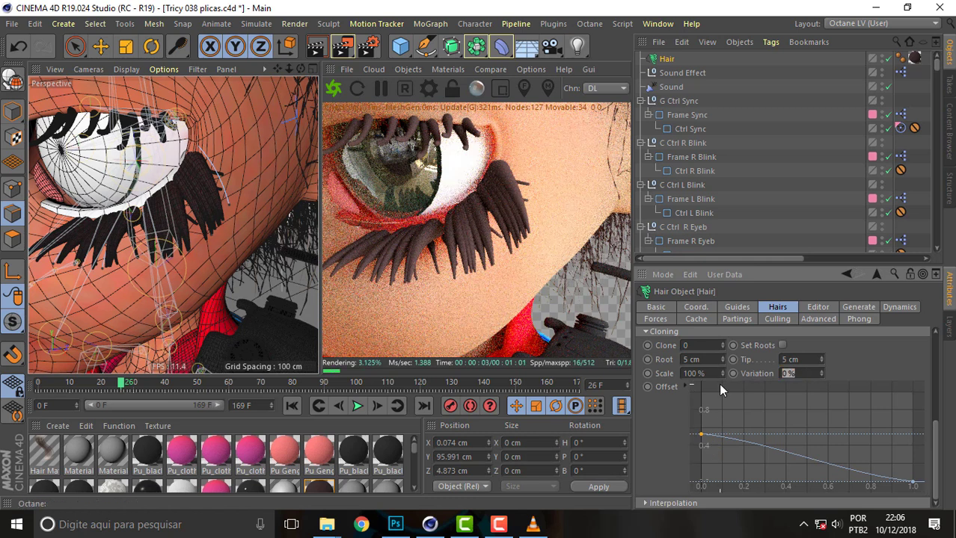
text(30)
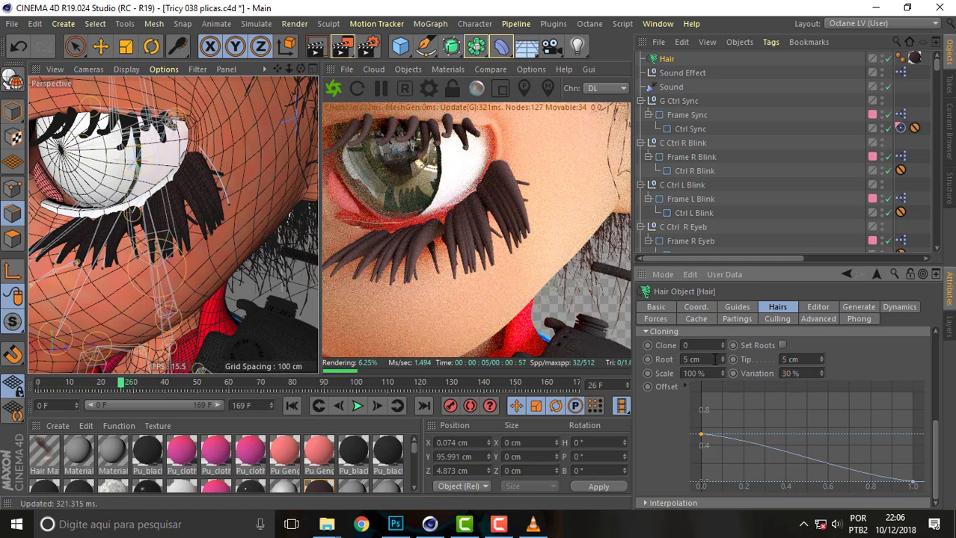
double_click(714, 359)
text(5)
key(Tab)
text(0.1)
key(Return)
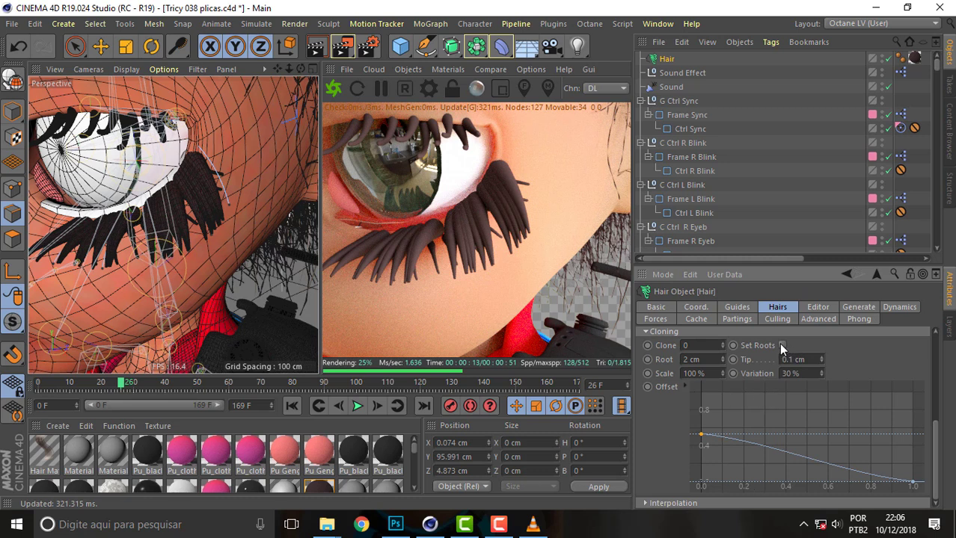
Check the reference eyelash tutorial video, then return to the character scene.
click(532, 524)
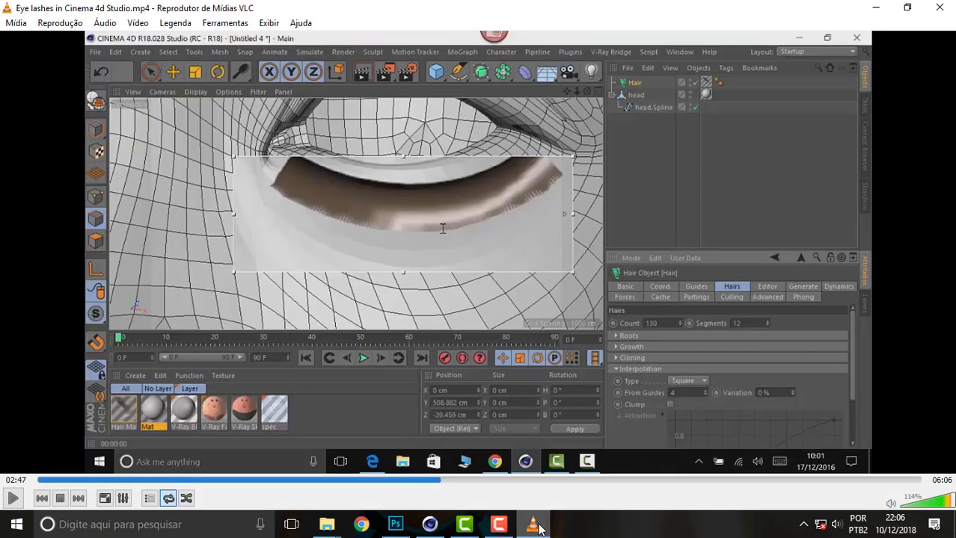
click(532, 524)
click(500, 525)
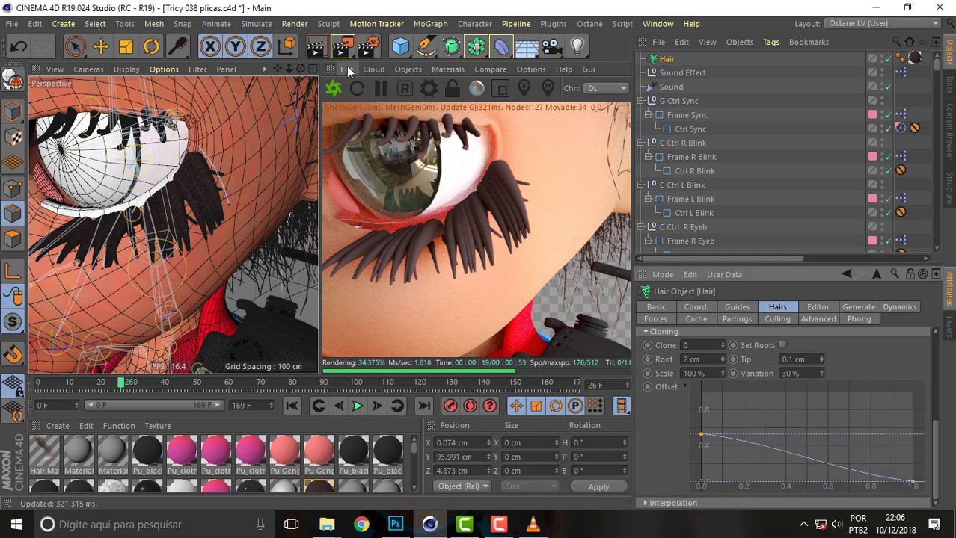
Zoom out and orbit to a front-on view of the character's whole head.
drag(287, 69, 258, 71)
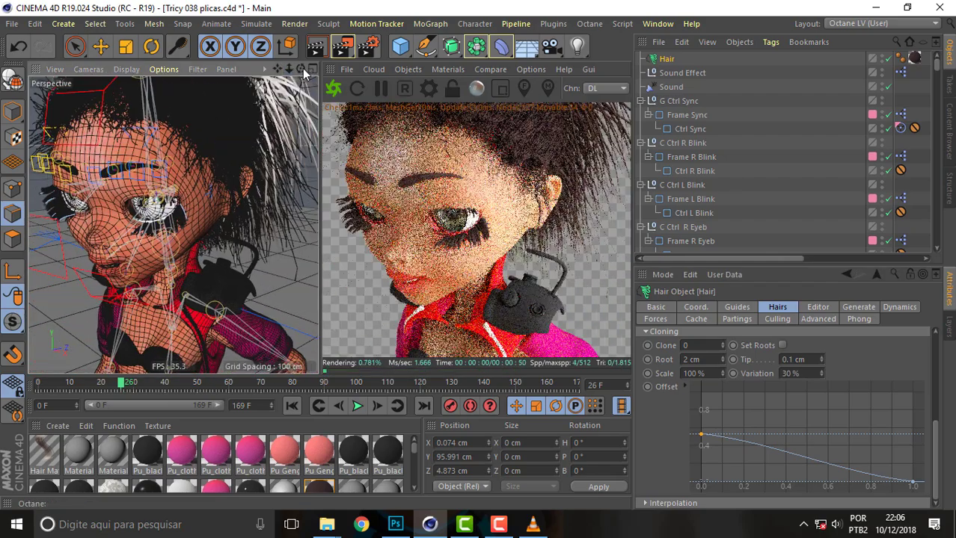
drag(301, 69, 284, 71)
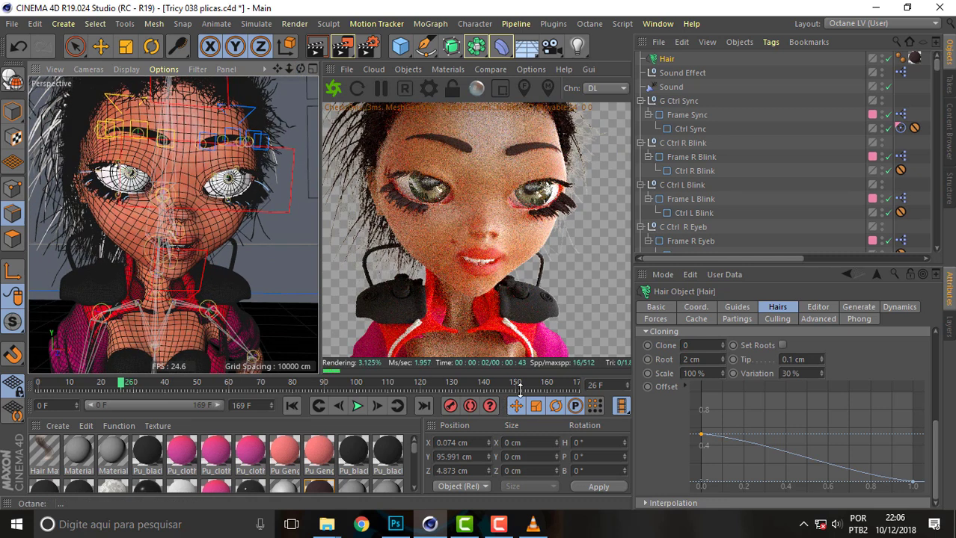
click(737, 310)
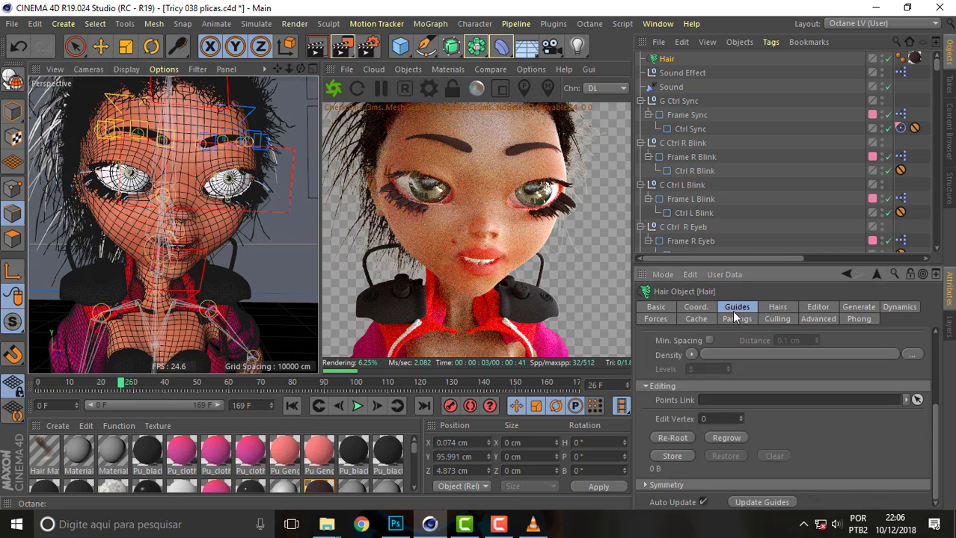
click(785, 309)
click(820, 312)
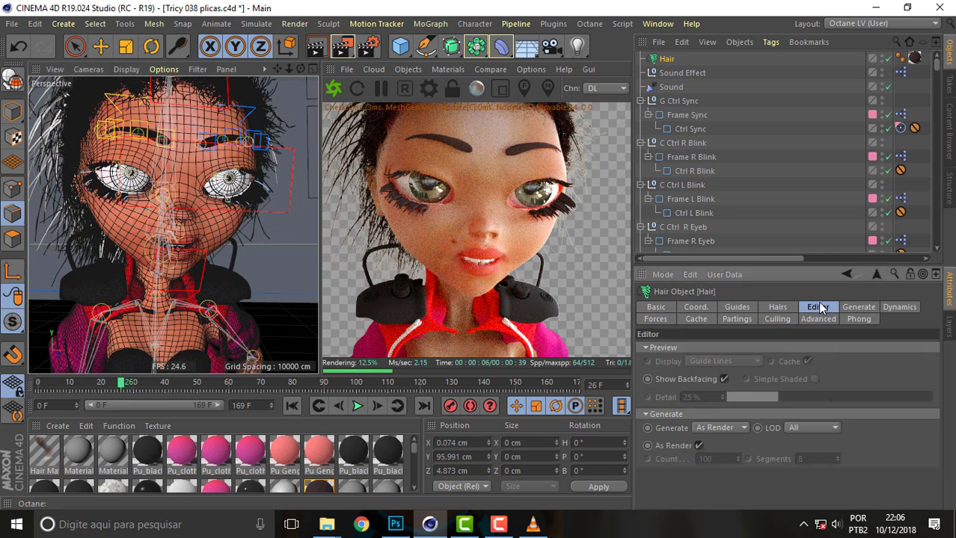
click(859, 314)
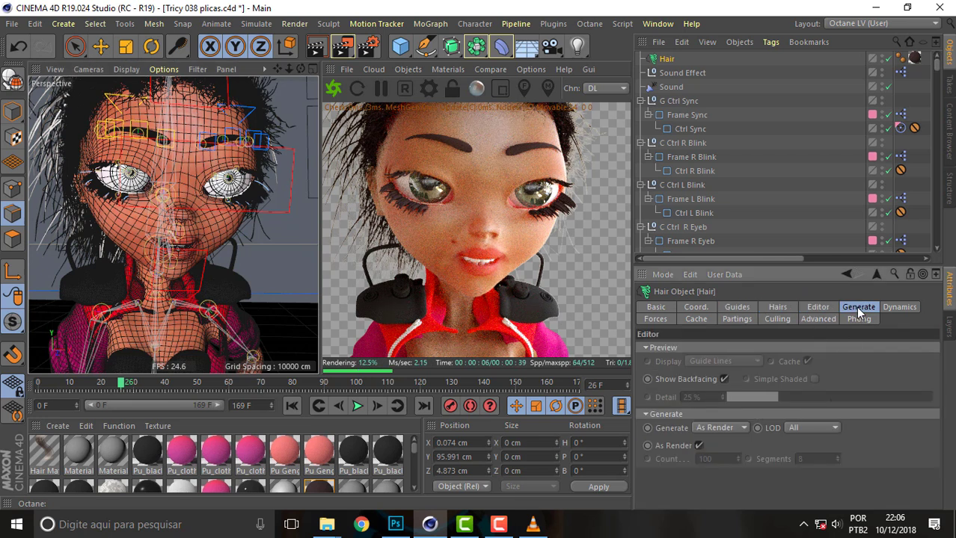
click(896, 308)
click(750, 317)
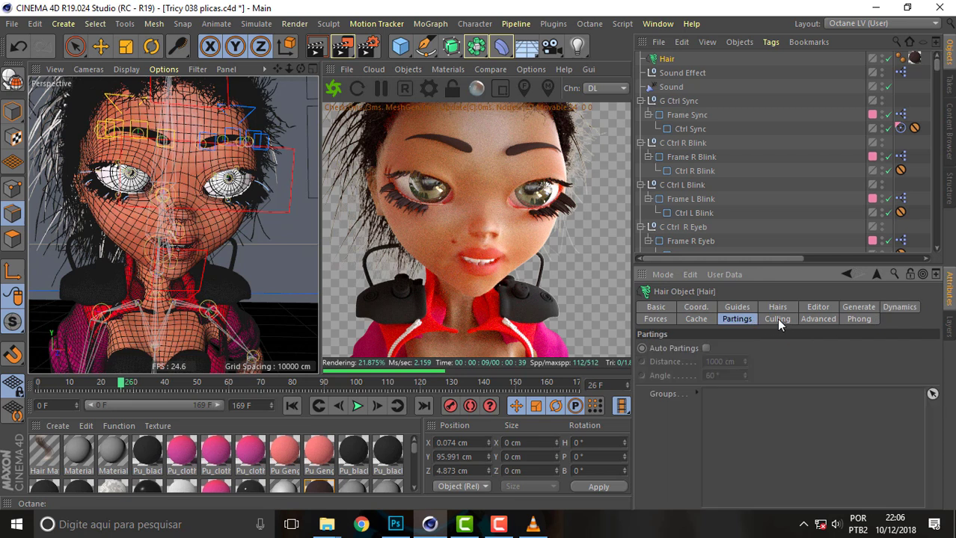
click(776, 318)
click(703, 320)
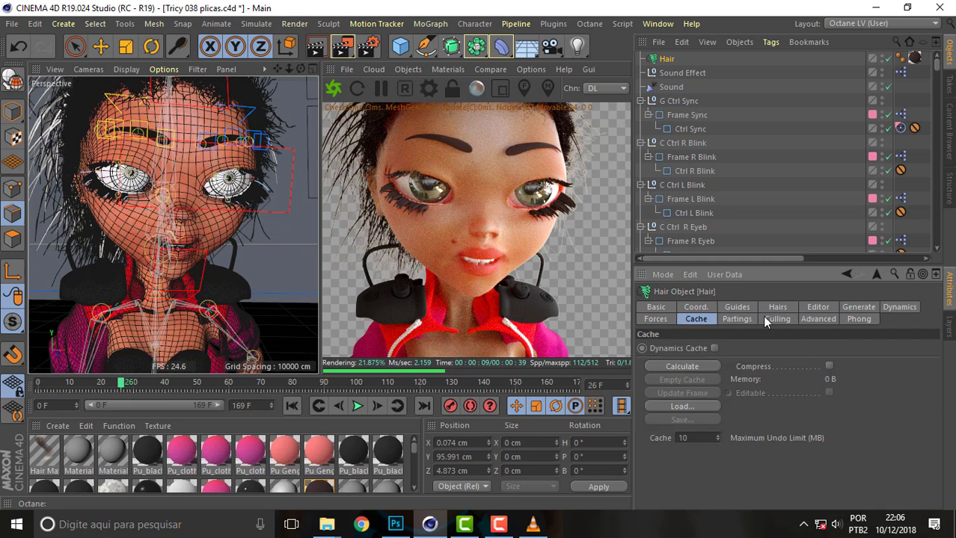
click(777, 307)
double_click(706, 348)
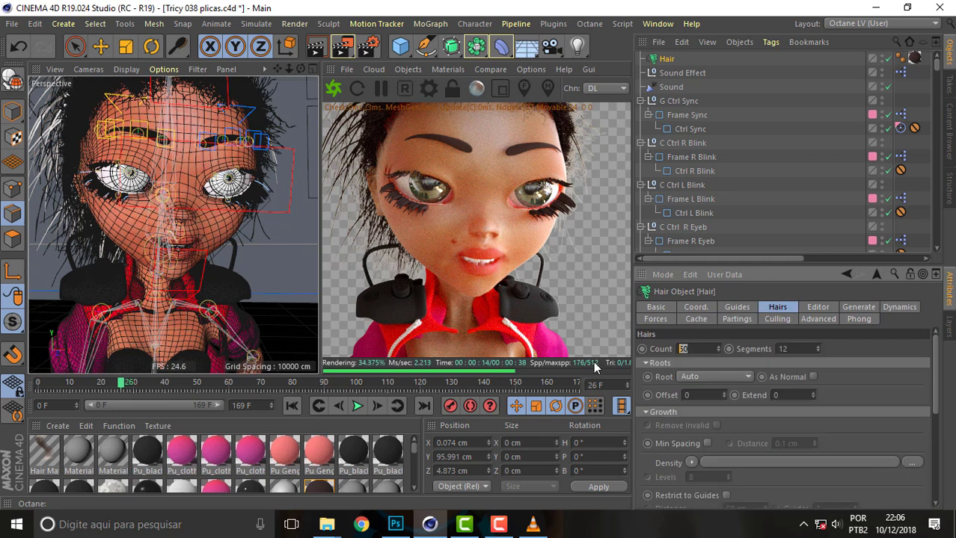
text(30)
key(Return)
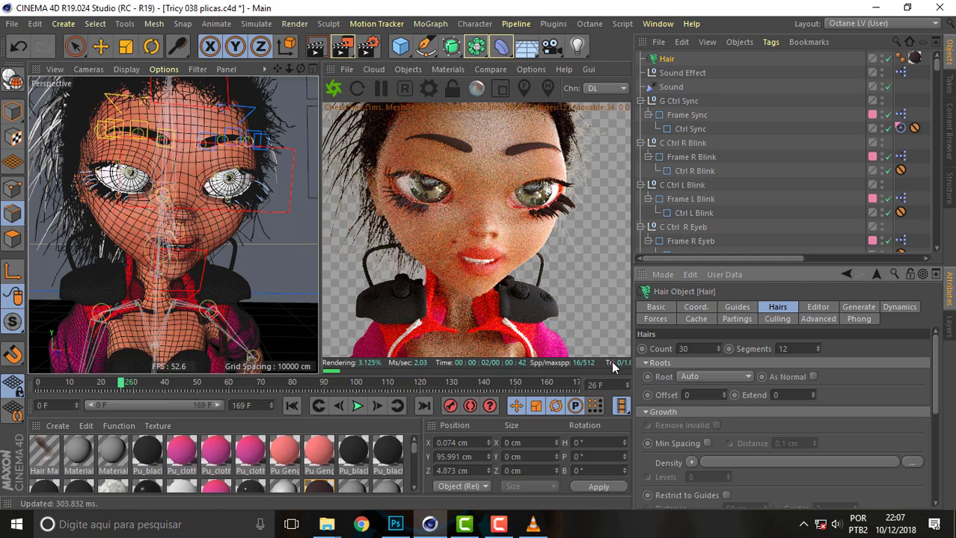
double_click(684, 348)
text(50)
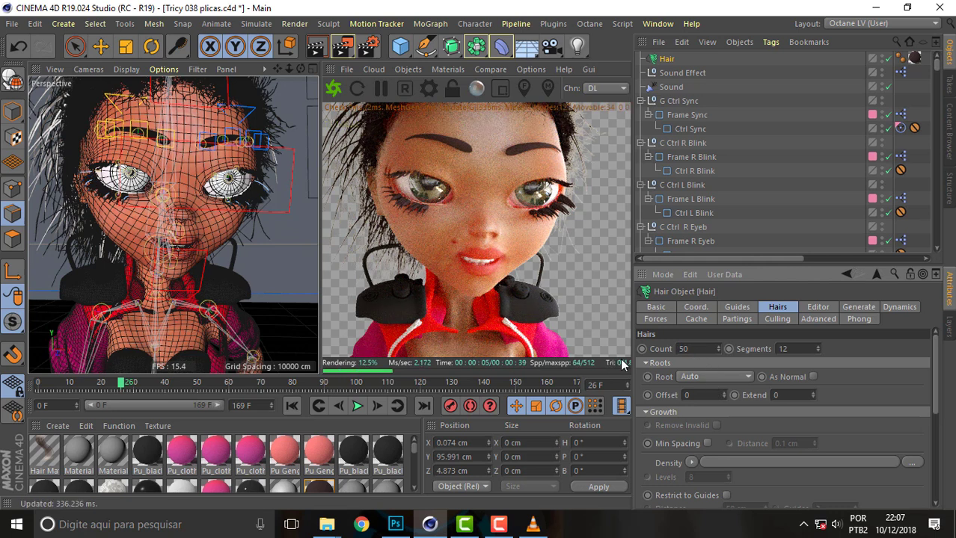
key(Return)
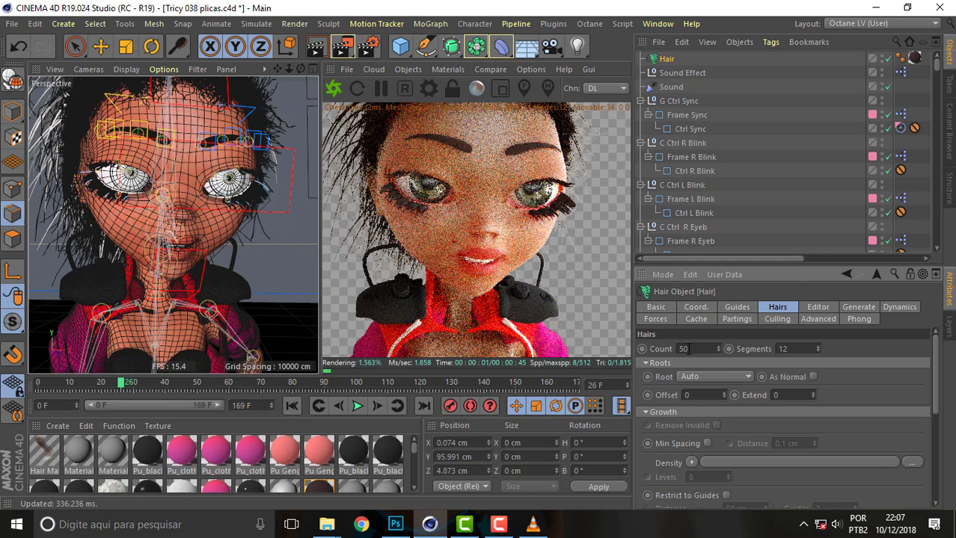